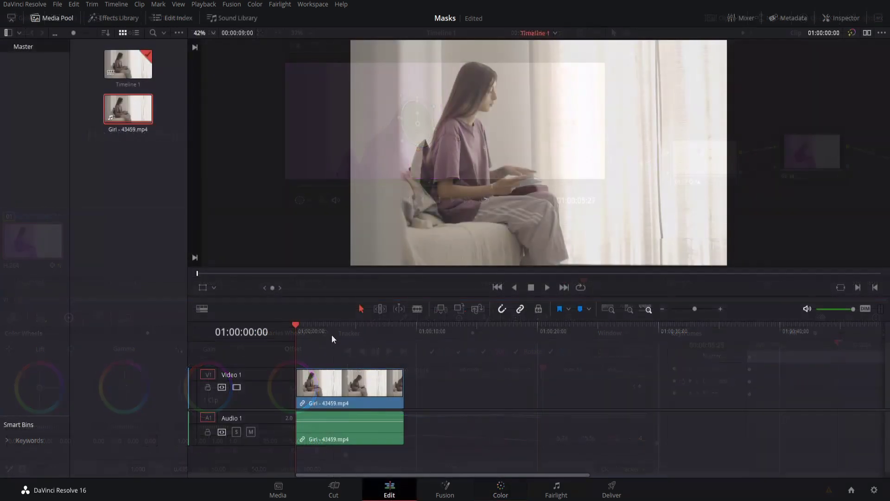
Move the timeline playhead to 01:00:02:08 and open the Girl clip on the Fusion page
{"action": "left_click", "coordinate": [324, 330]}
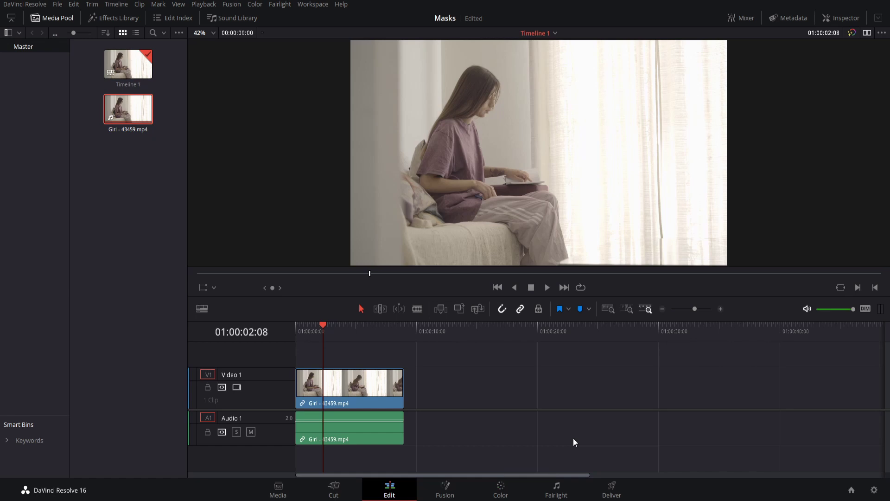
{"action": "left_click", "coordinate": [443, 488]}
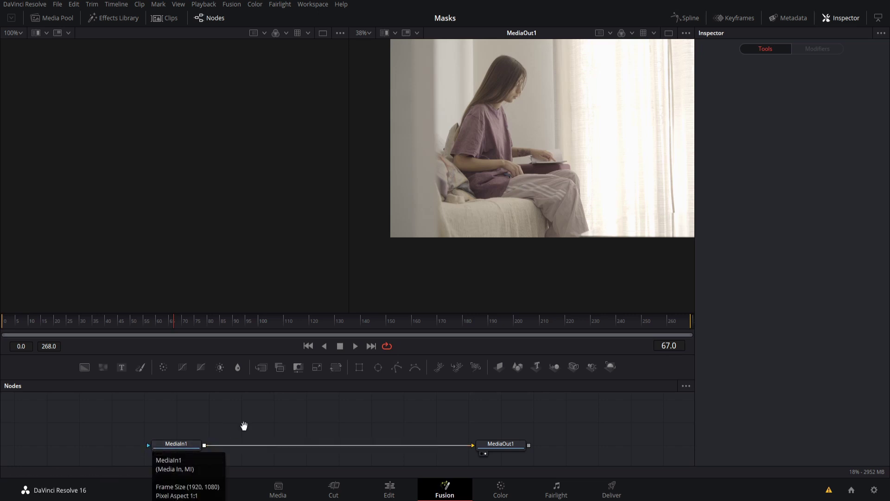
Add a Polygon mask node to the node graph without connecting it
{"action": "left_click_drag", "start_coordinate": [244, 427], "coordinate": [314, 425]}
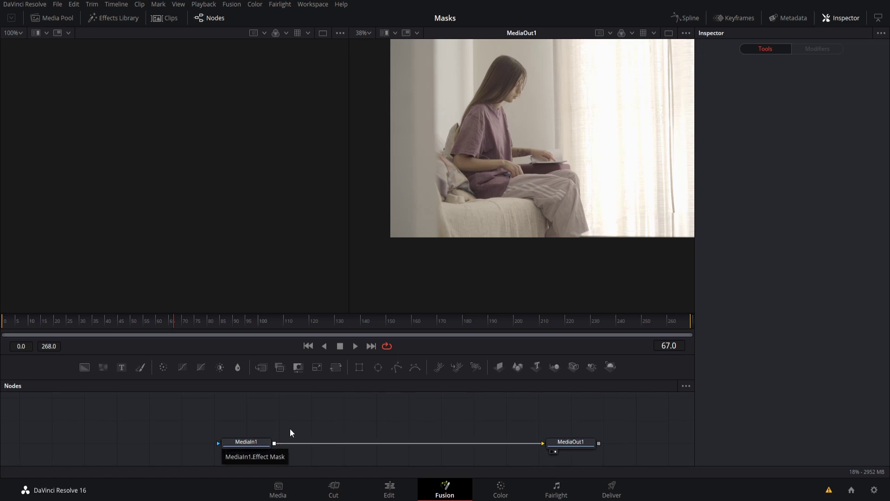
{"action": "right_click", "coordinate": [336, 416]}
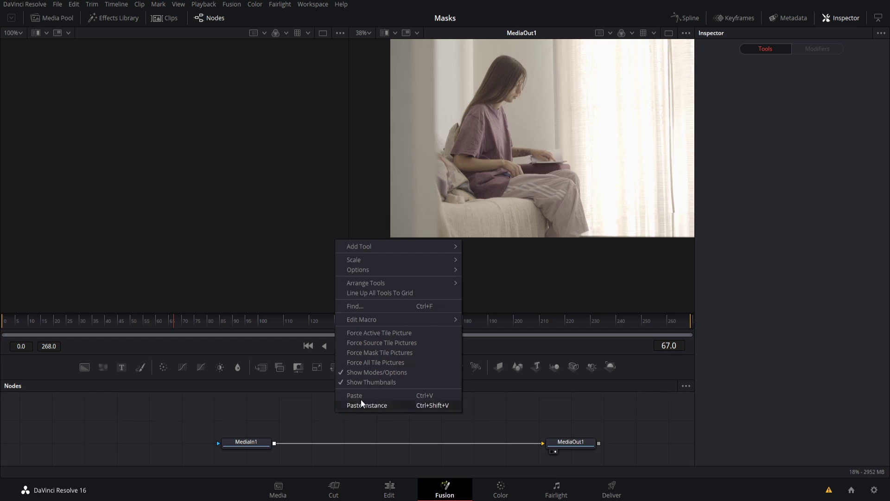
{"action": "mouse_move", "coordinate": [428, 251]}
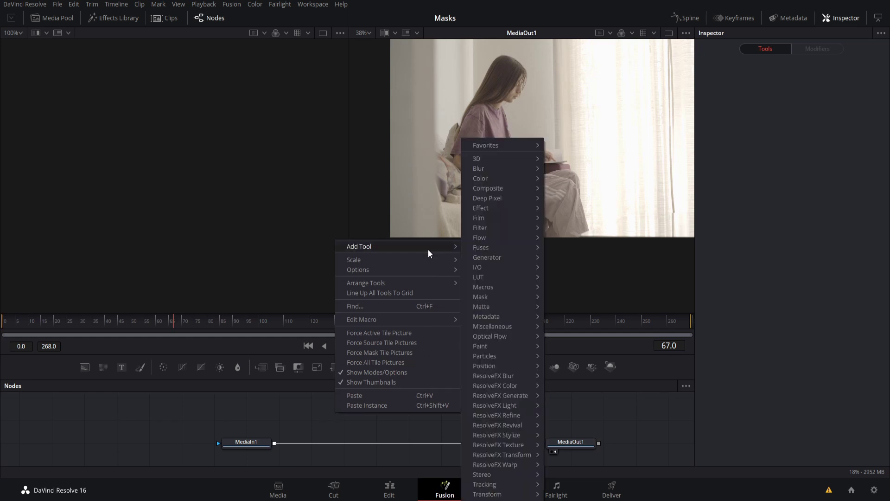
{"action": "mouse_move", "coordinate": [491, 298]}
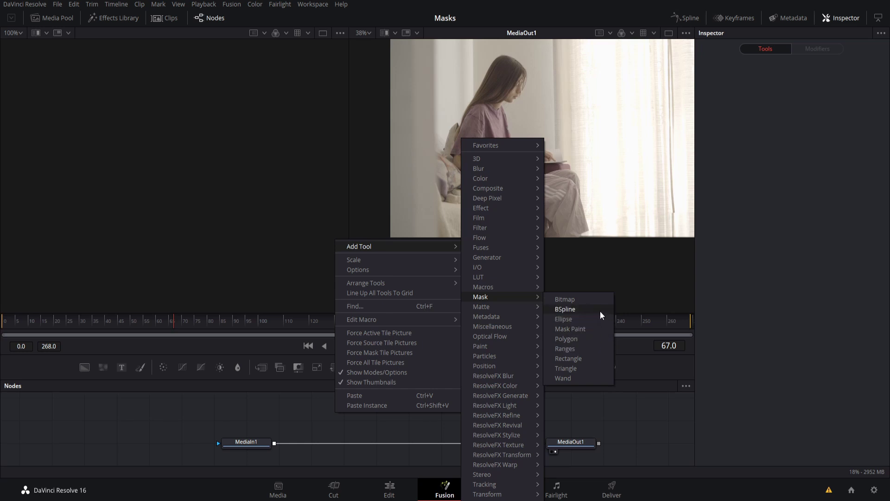
{"action": "left_click", "coordinate": [584, 339]}
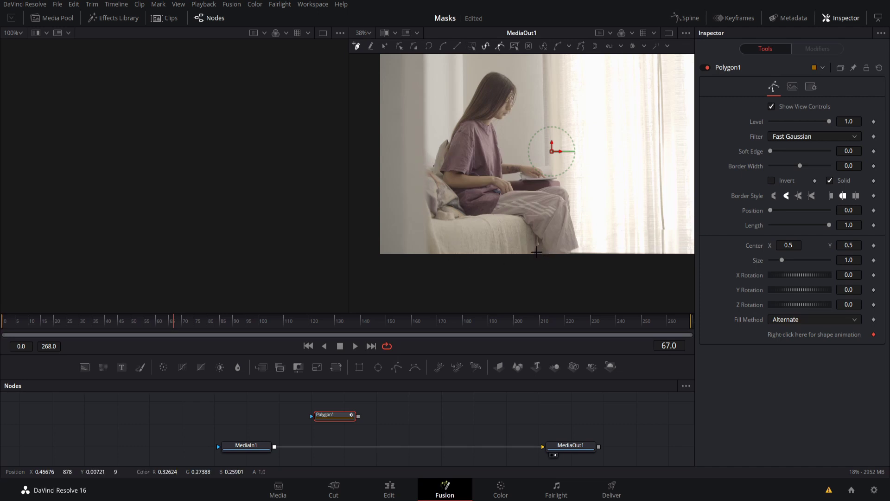
Trace a closed polygon mask around the cushions and the bed behind and beneath the seated girl
{"action": "left_click", "coordinate": [537, 255]}
{"action": "left_click", "coordinate": [537, 236]}
{"action": "left_click", "coordinate": [521, 215]}
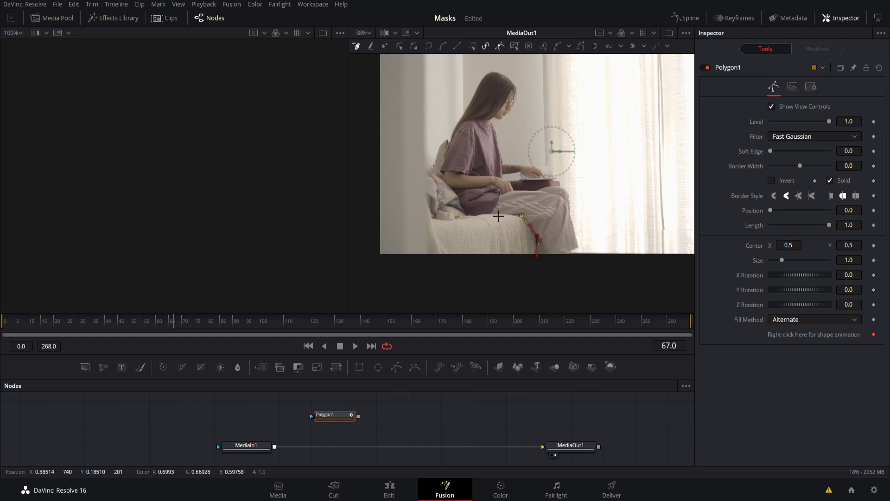
{"action": "left_click", "coordinate": [498, 213]}
{"action": "mouse_move", "coordinate": [474, 215]}
{"action": "left_mouse_down"}
{"action": "mouse_move", "coordinate": [467, 206]}
{"action": "mouse_move", "coordinate": [469, 214]}
{"action": "left_mouse_up"}
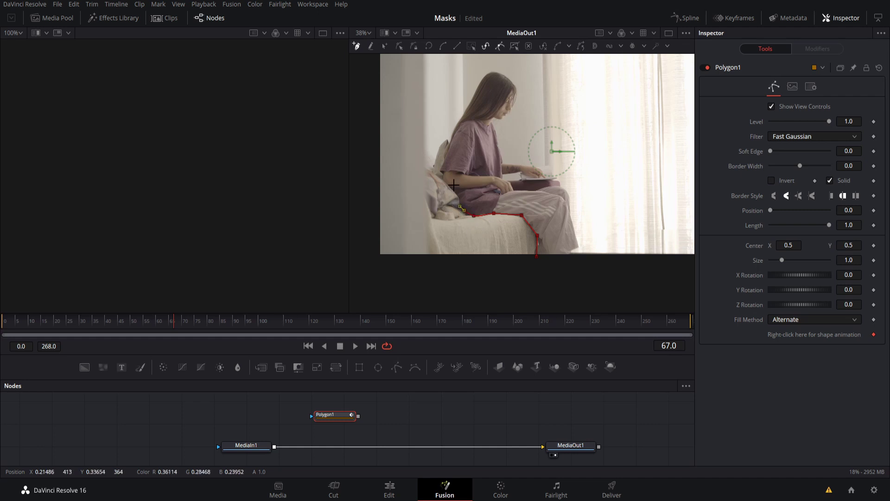
{"action": "left_click_drag", "start_coordinate": [459, 204], "coordinate": [458, 194]}
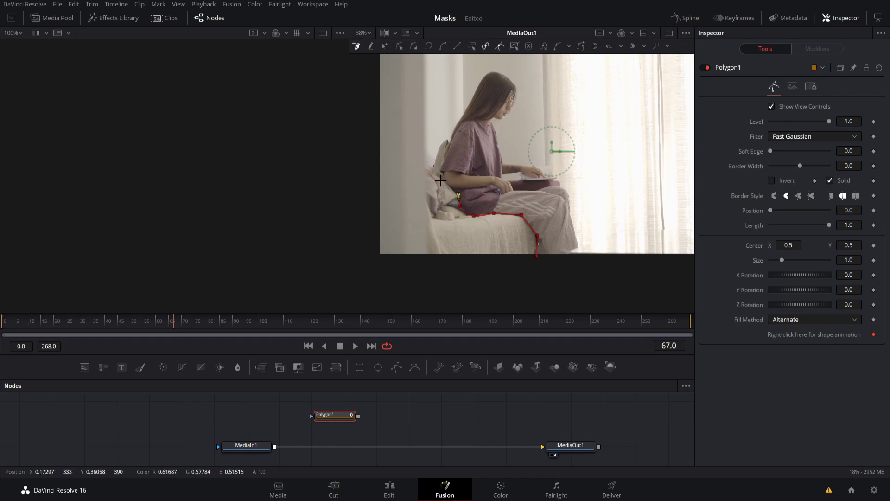
{"action": "left_click", "coordinate": [443, 179]}
{"action": "left_click", "coordinate": [449, 142]}
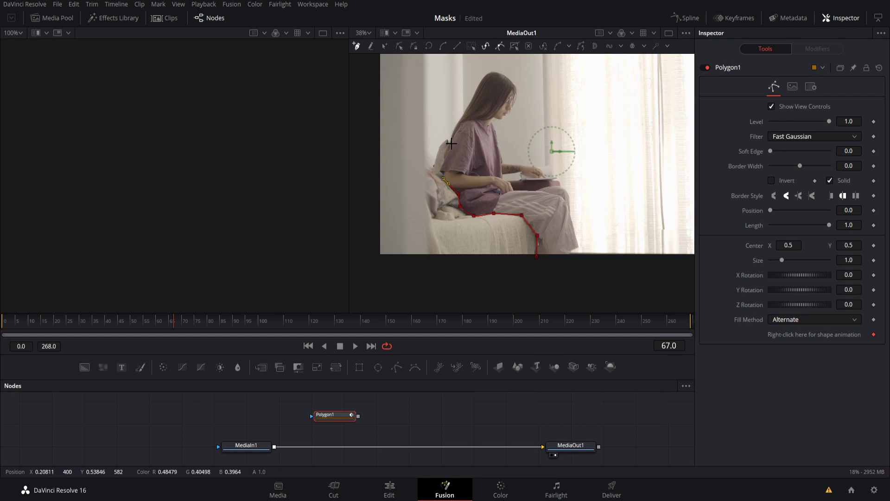
{"action": "left_click", "coordinate": [427, 174]}
{"action": "left_click", "coordinate": [429, 217]}
{"action": "left_click", "coordinate": [440, 253]}
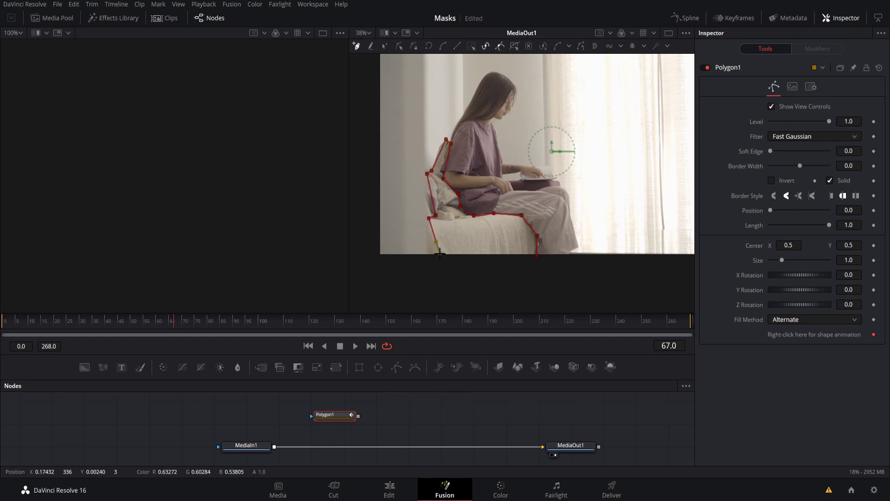
{"action": "left_click", "coordinate": [443, 261]}
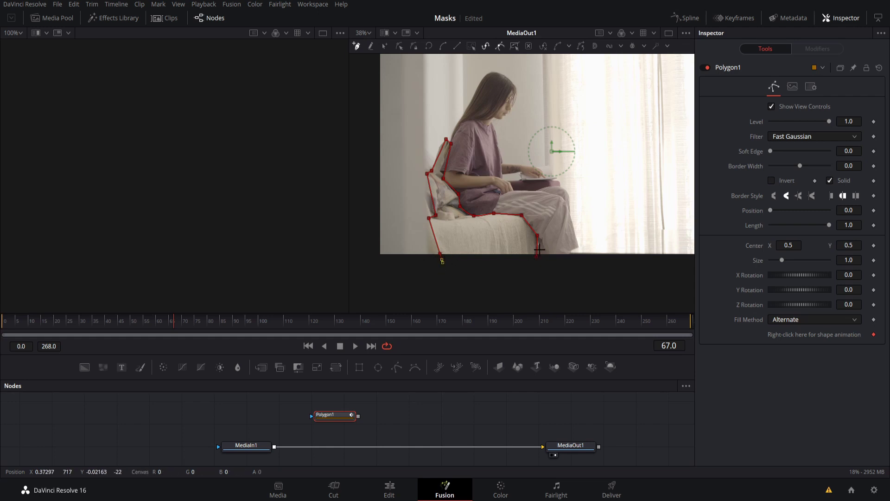
{"action": "left_click", "coordinate": [537, 256]}
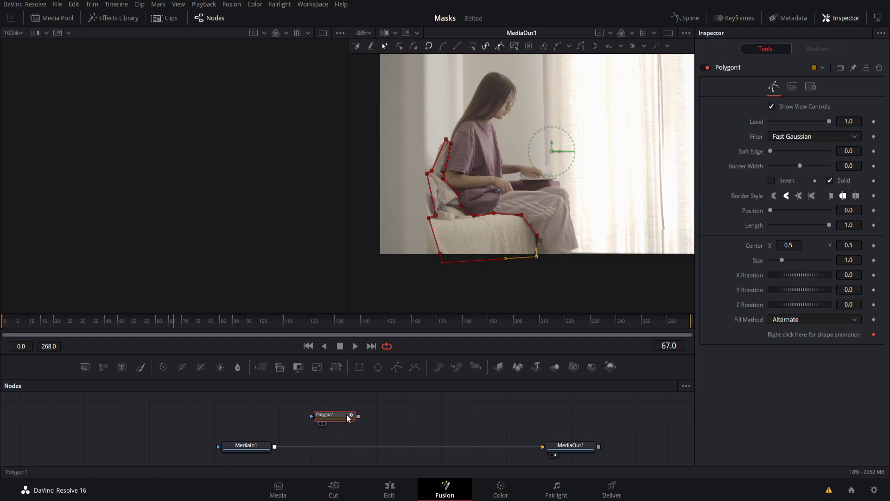
Place Polygon1 ahead of MediaIn1 and connect its output to MediaIn1's effect mask input
{"action": "left_click_drag", "start_coordinate": [341, 418], "coordinate": [184, 434]}
{"action": "left_click_drag", "start_coordinate": [235, 446], "coordinate": [284, 435]}
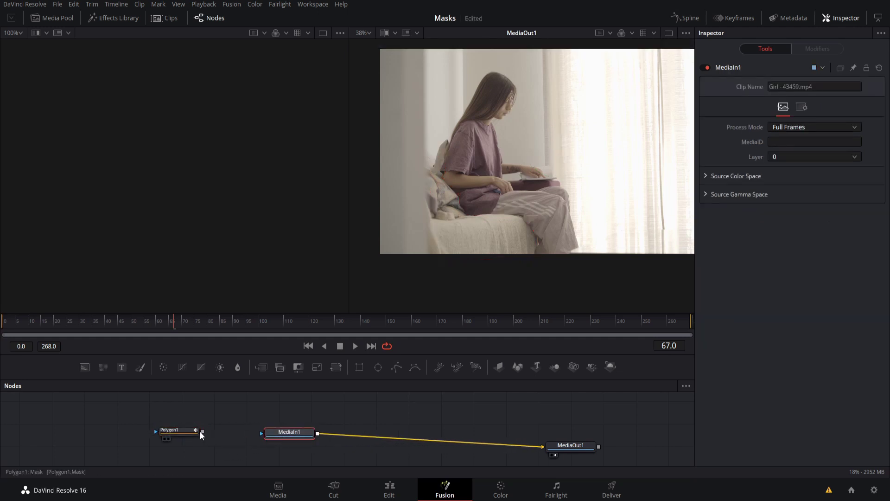
{"action": "left_click_drag", "start_coordinate": [203, 432], "coordinate": [263, 432]}
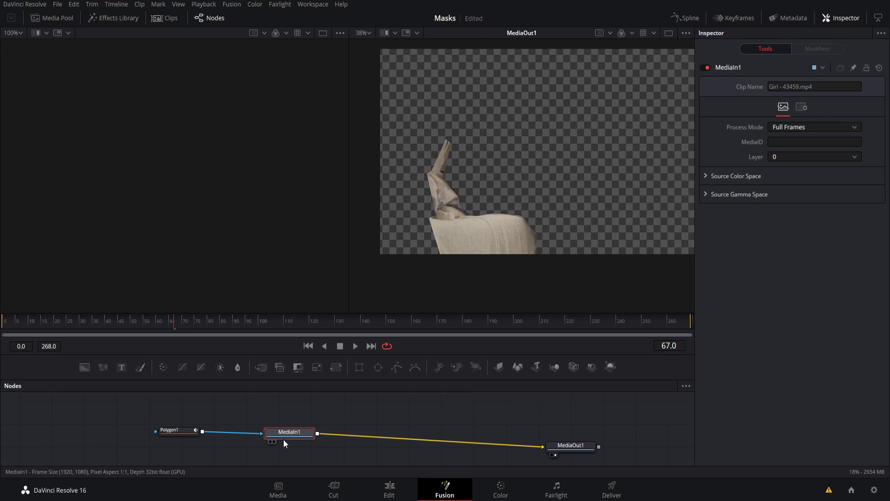
Switch the polygon mask's inversion on and off again, and disconnect the mask from MediaIn1
{"action": "left_click", "coordinate": [181, 432]}
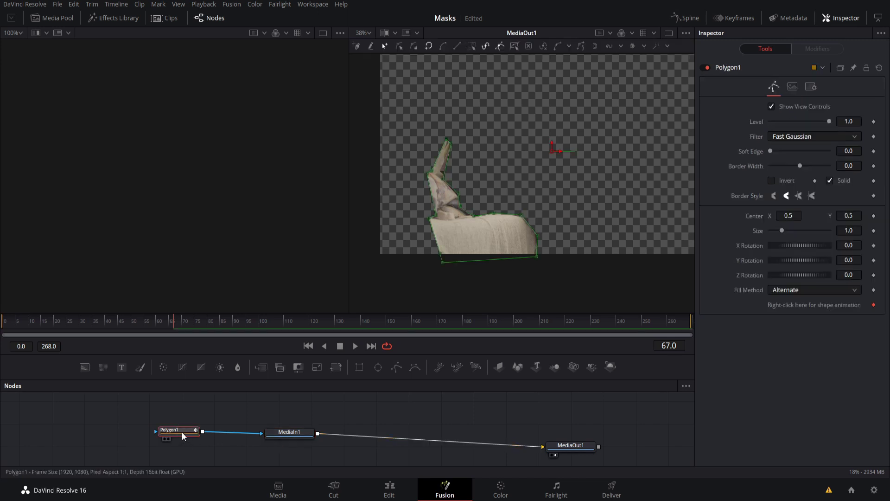
{"action": "left_click", "coordinate": [772, 181]}
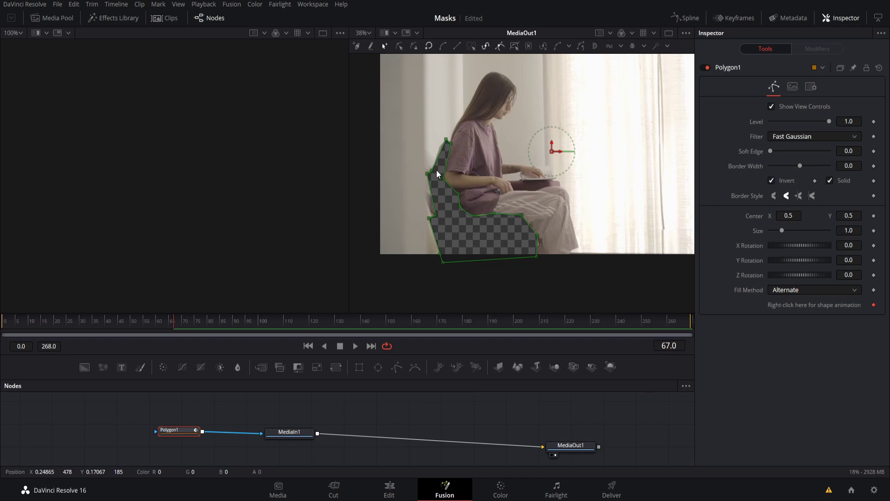
{"action": "left_click", "coordinate": [771, 181]}
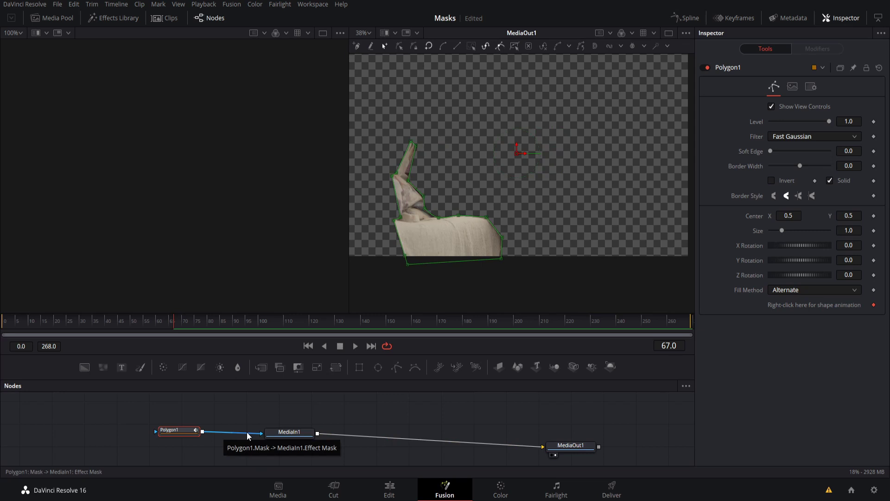
{"action": "left_click", "coordinate": [248, 432]}
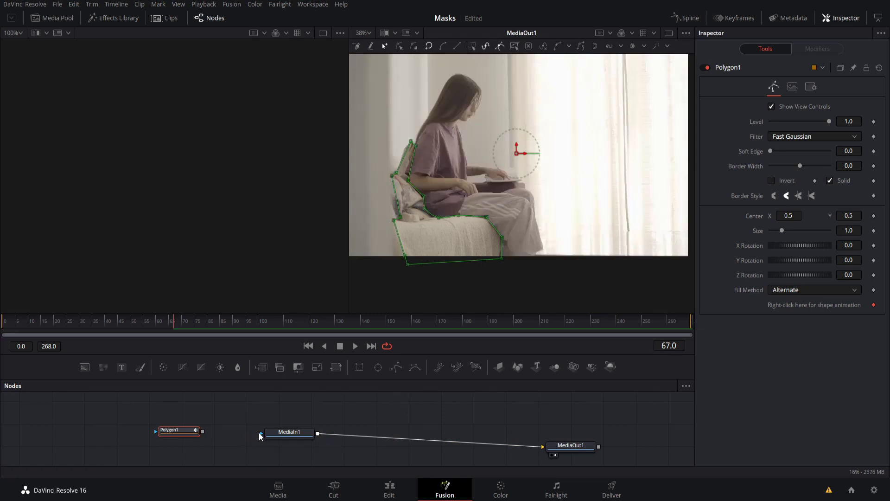
Rearrange the nodes so Polygon1 sits above the connection line and MediaIn1 leaves more room before MediaOut1
{"action": "left_click_drag", "start_coordinate": [280, 433], "coordinate": [294, 436]}
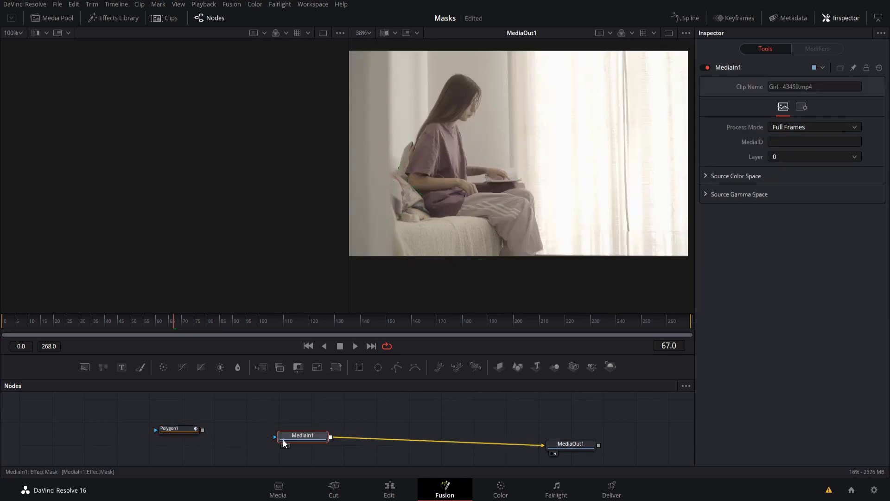
{"action": "left_click_drag", "start_coordinate": [179, 430], "coordinate": [394, 415]}
{"action": "left_click_drag", "start_coordinate": [308, 438], "coordinate": [244, 438]}
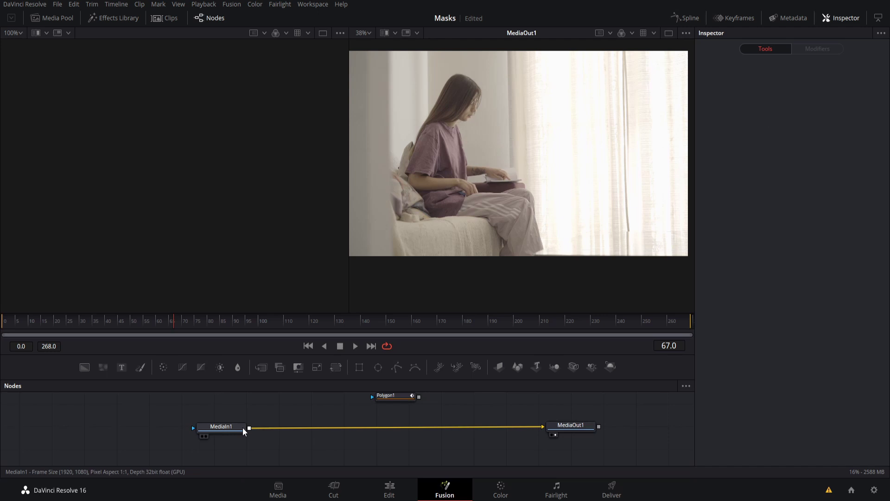
Insert a Color Corrector node between MediaIn1 and MediaOut1, spaced slightly away from MediaIn1
{"action": "left_click", "coordinate": [235, 429]}
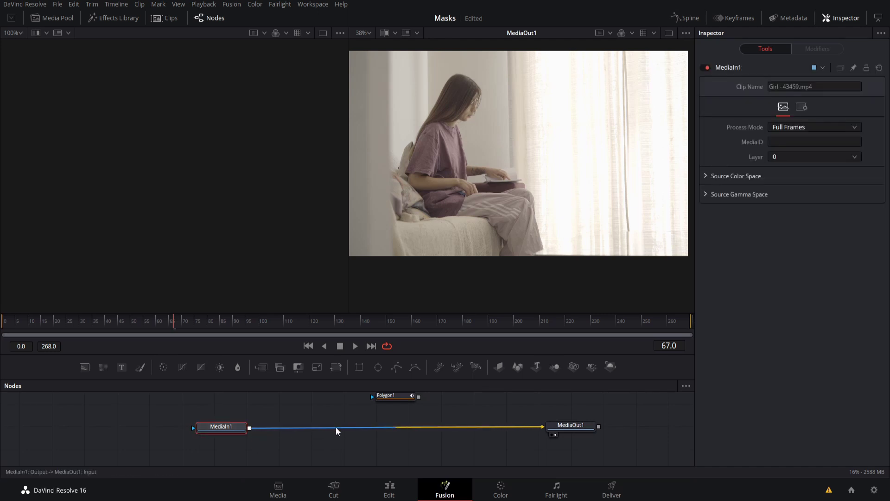
{"action": "left_click", "coordinate": [162, 368]}
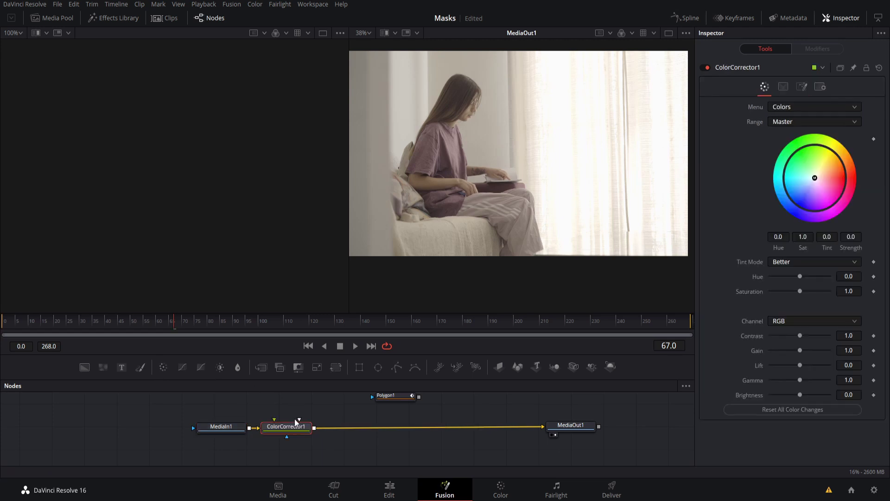
{"action": "left_click_drag", "start_coordinate": [304, 427], "coordinate": [335, 427]}
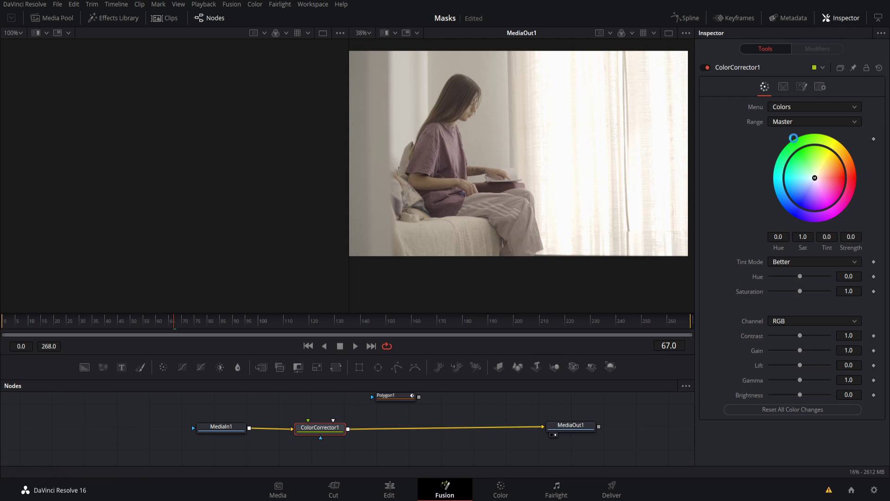
{"action": "key", "text": "ctrl+s"}
{"action": "mouse_move", "coordinate": [817, 180]}
{"action": "left_mouse_down"}
{"action": "mouse_move", "coordinate": [840, 201]}
{"action": "mouse_move", "coordinate": [835, 163]}
{"action": "mouse_move", "coordinate": [808, 157]}
{"action": "mouse_move", "coordinate": [822, 190]}
{"action": "left_mouse_up"}
{"action": "key", "text": "ctrl+z"}
Lower the Color Corrector's master saturation to 0.17
{"action": "left_click_drag", "start_coordinate": [500, 193], "coordinate": [468, 196]}
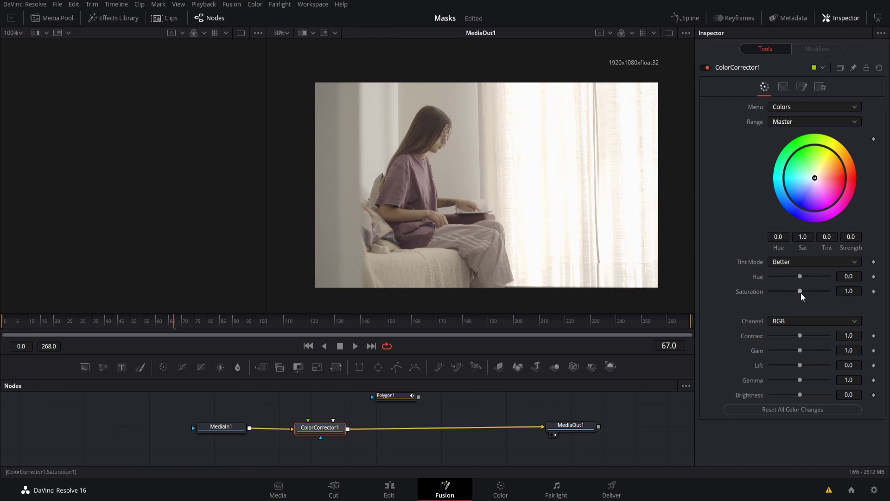
{"action": "left_click_drag", "start_coordinate": [800, 293], "coordinate": [775, 296]}
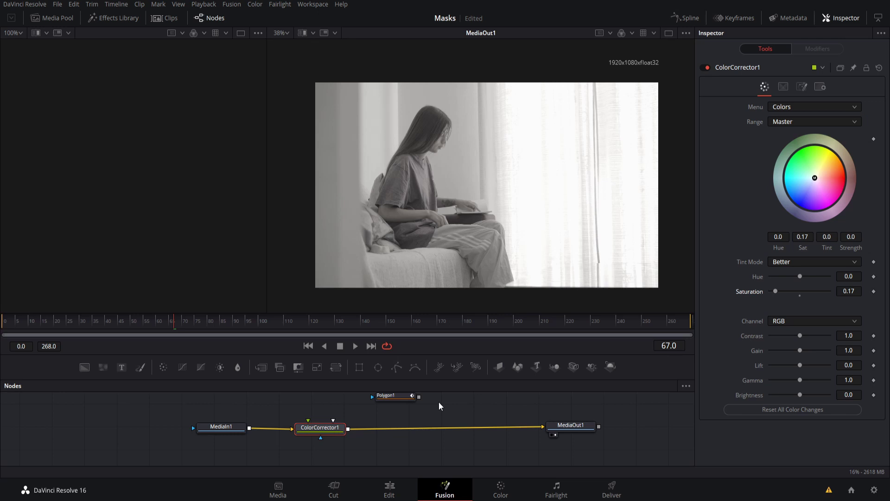
Connect Polygon1 to the Color Corrector's effect mask input to limit the desaturation to the bed area
{"action": "left_click_drag", "start_coordinate": [401, 396], "coordinate": [321, 422]}
{"action": "left_click", "coordinate": [321, 418]}
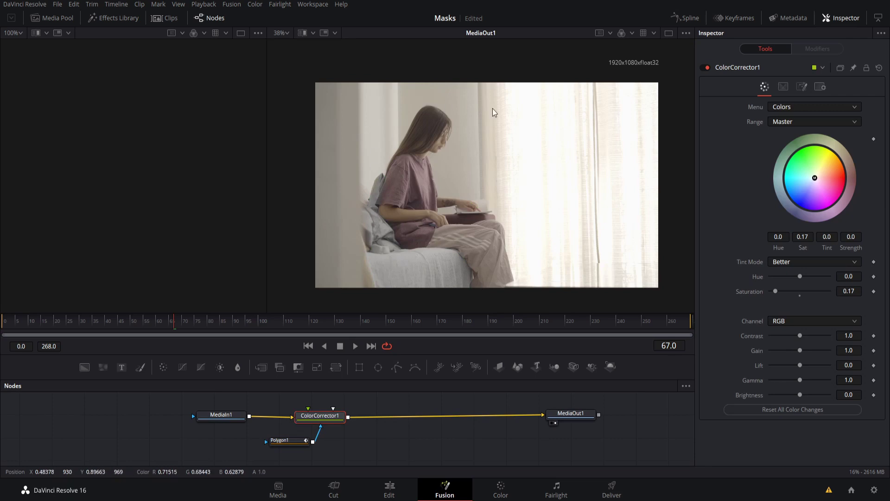
Invert the Polygon1 mask and delete its node from the graph
{"action": "left_click", "coordinate": [294, 440]}
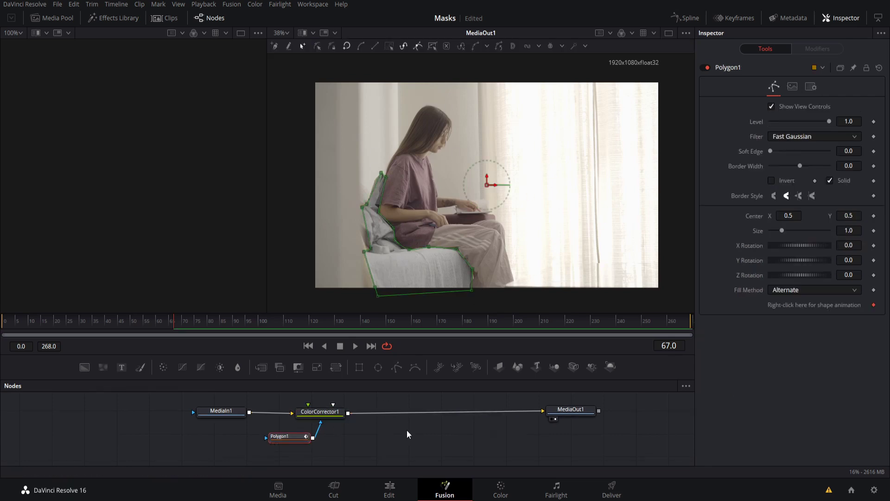
{"action": "left_click", "coordinate": [772, 181]}
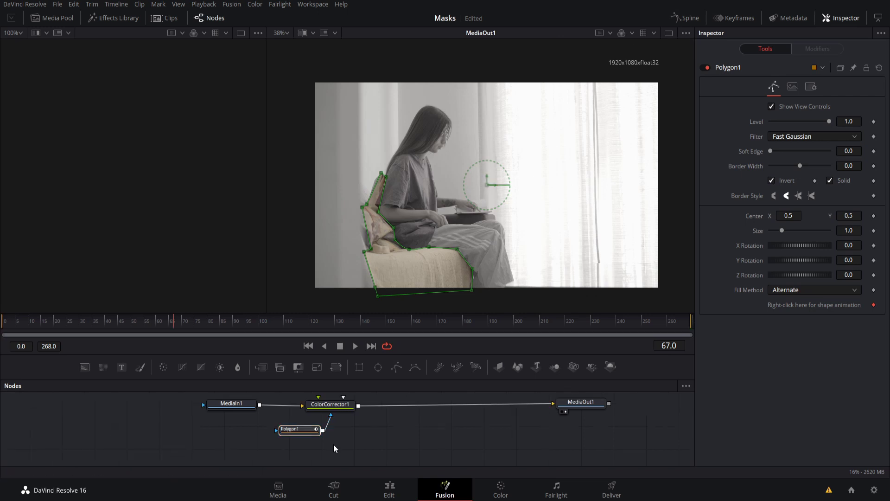
{"action": "key", "text": "Delete"}
Add an Ellipse mask node and connect it to the Color Corrector
{"action": "right_click", "coordinate": [312, 429]}
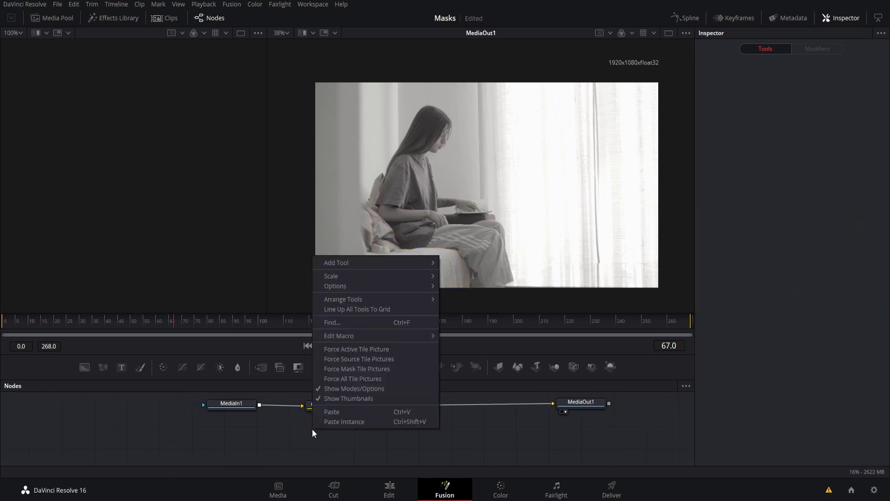
{"action": "mouse_move", "coordinate": [353, 267]}
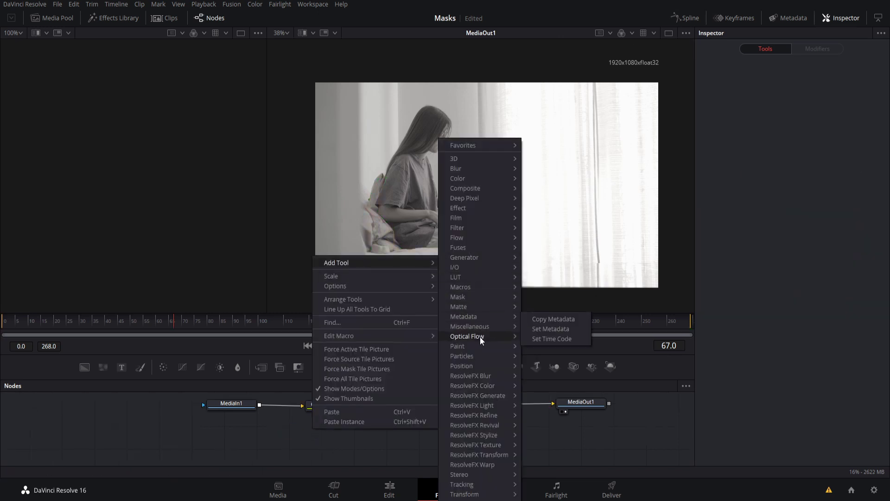
{"action": "mouse_move", "coordinate": [491, 297]}
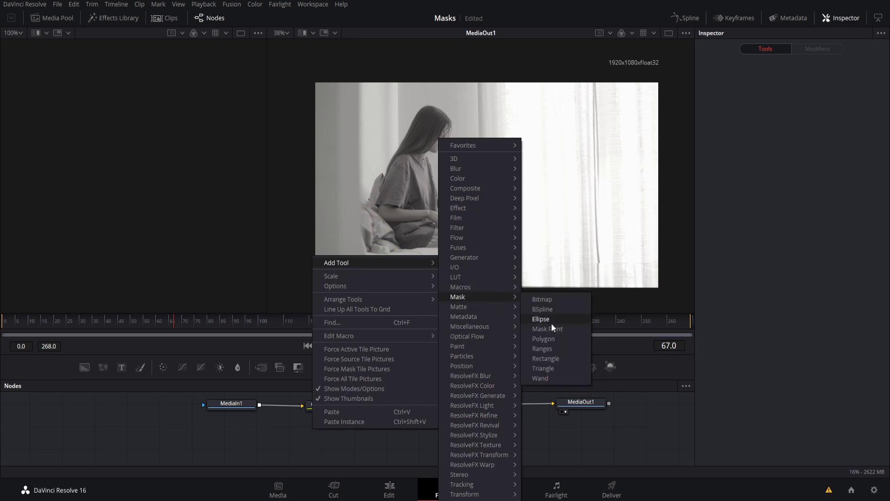
{"action": "left_click", "coordinate": [540, 316]}
{"action": "left_click_drag", "start_coordinate": [319, 432], "coordinate": [330, 404]}
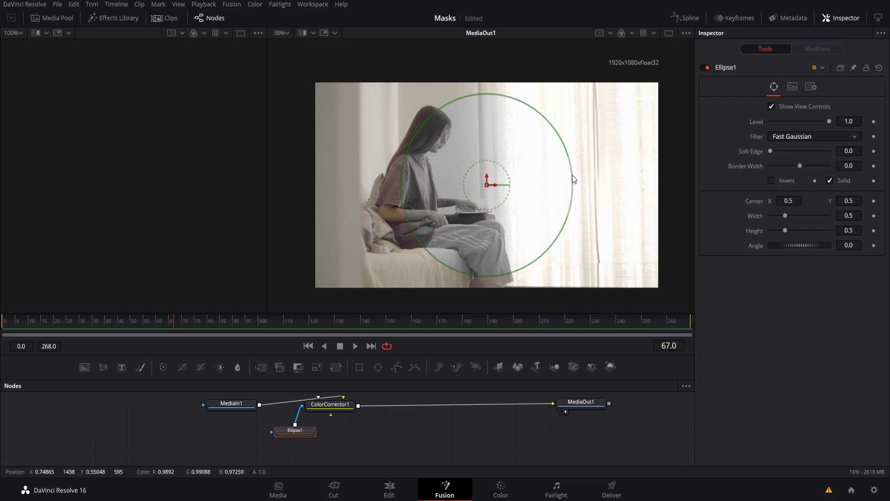
Resize the ellipse mask to about 0.29 wide and 0.26 high, centred over the curtain at about 0.67, 0.63
{"action": "left_click_drag", "start_coordinate": [573, 182], "coordinate": [531, 179]}
{"action": "left_click_drag", "start_coordinate": [486, 94], "coordinate": [486, 144]}
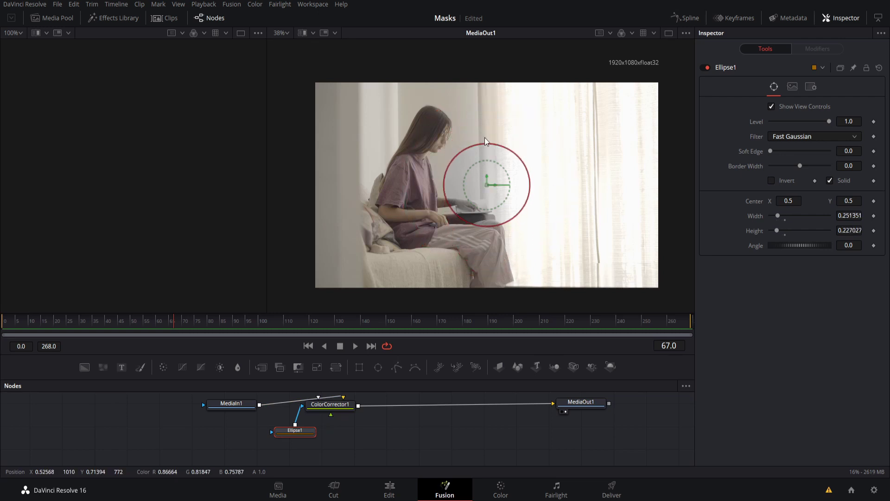
{"action": "left_click_drag", "start_coordinate": [492, 184], "coordinate": [535, 150]}
{"action": "left_click_drag", "start_coordinate": [566, 182], "coordinate": [571, 186]}
{"action": "left_click_drag", "start_coordinate": [540, 159], "coordinate": [554, 158]}
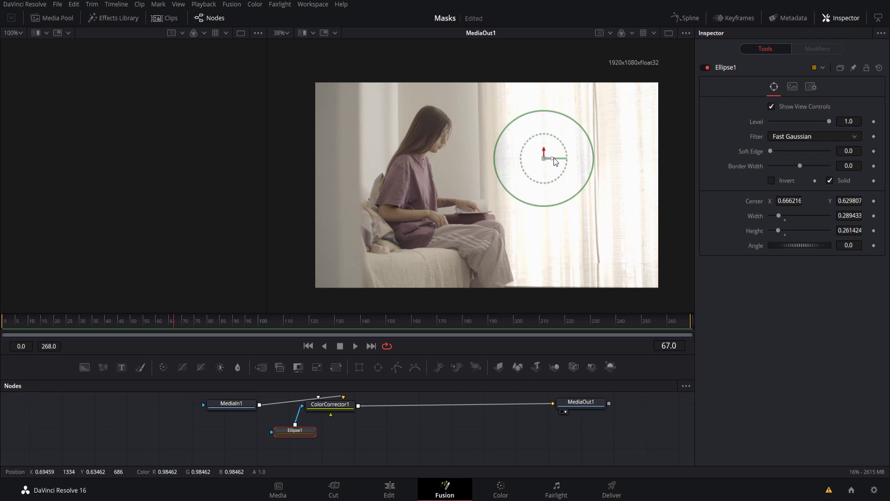
Delete the Ellipse and Color Corrector nodes from the Fusion graph, and open the clip on the Color page
{"action": "left_click_drag", "start_coordinate": [362, 445], "coordinate": [283, 392]}
{"action": "key", "text": "Delete"}
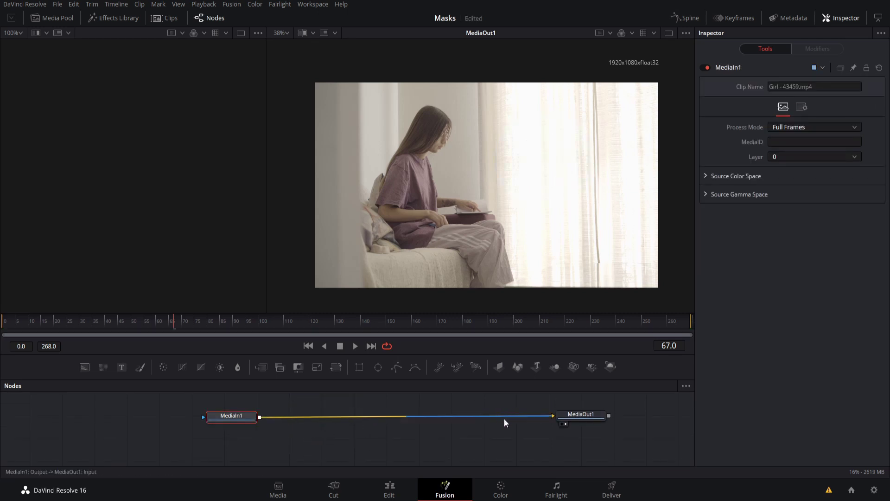
{"action": "left_click", "coordinate": [509, 493]}
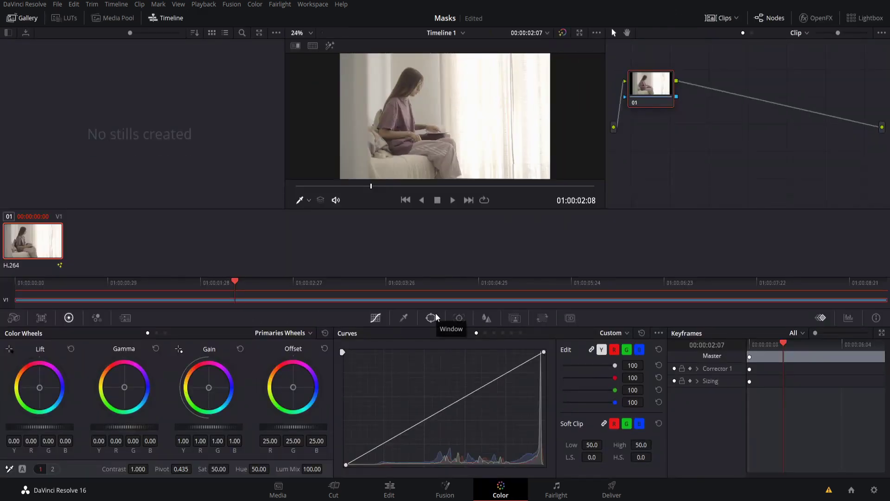
Add a circle power window to node 01
{"action": "left_click", "coordinate": [431, 319]}
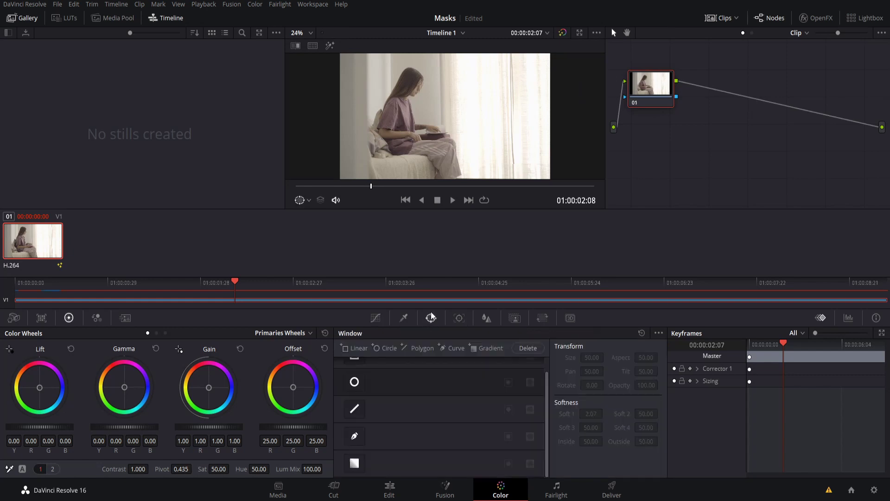
{"action": "scroll", "coordinate": [418, 394], "scroll_direction": "up", "scroll_amount": 1}
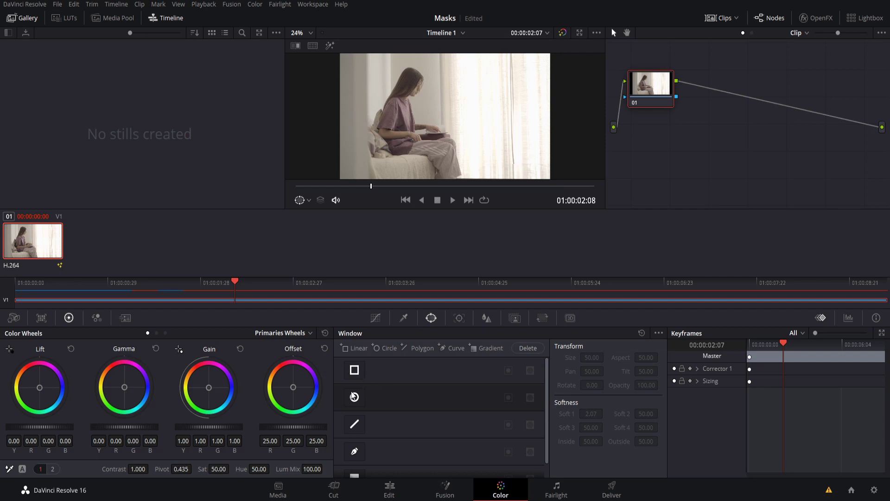
{"action": "scroll", "coordinate": [354, 402], "scroll_direction": "down", "scroll_amount": 1}
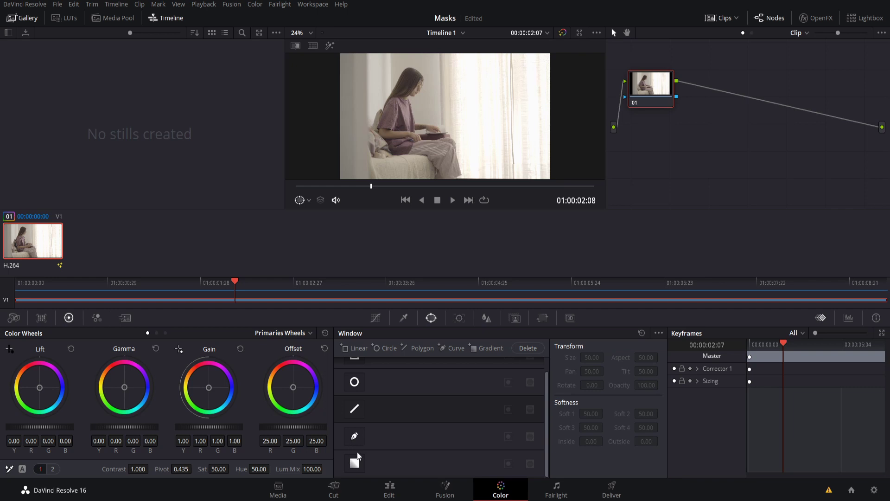
{"action": "scroll", "coordinate": [403, 441], "scroll_direction": "up", "scroll_amount": 1}
{"action": "key", "text": "ctrl+equal"}
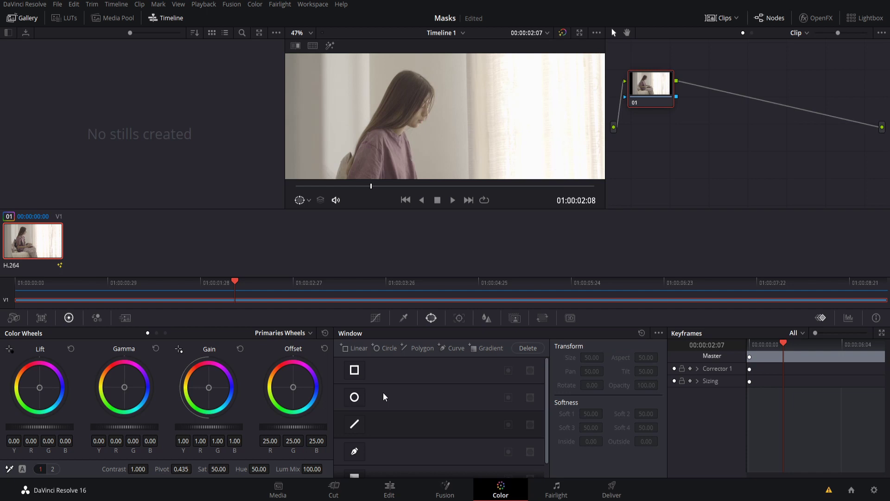
{"action": "left_click", "coordinate": [354, 397]}
Move the circle window over the woman's head at Pan 46.21, Tilt 53.09, and set its Soft 1 value to 2.89
{"action": "left_click_drag", "start_coordinate": [503, 109], "coordinate": [468, 73]}
{"action": "scroll", "coordinate": [468, 73], "scroll_direction": "down", "scroll_amount": 1}
{"action": "scroll", "coordinate": [467, 74], "scroll_direction": "down", "scroll_amount": 3}
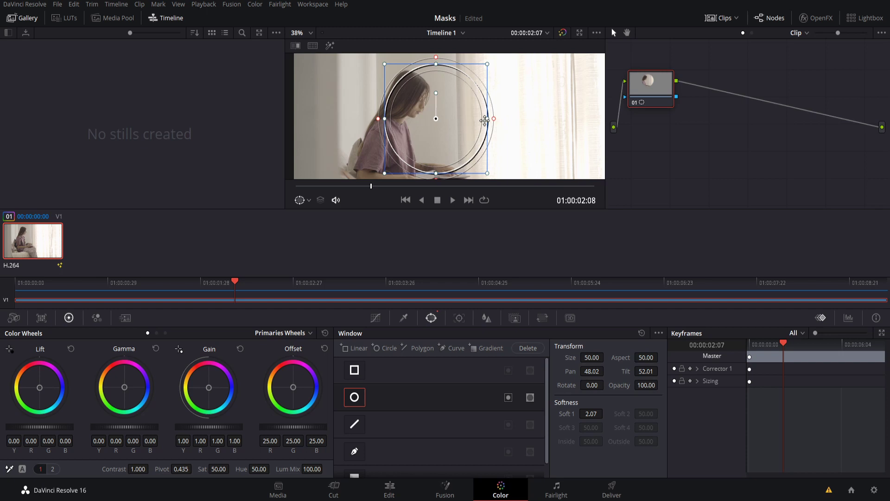
{"action": "mouse_move", "coordinate": [592, 409]}
{"action": "left_mouse_down"}
{"action": "mouse_move", "coordinate": [609, 413]}
{"action": "mouse_move", "coordinate": [592, 413]}
{"action": "left_mouse_up"}
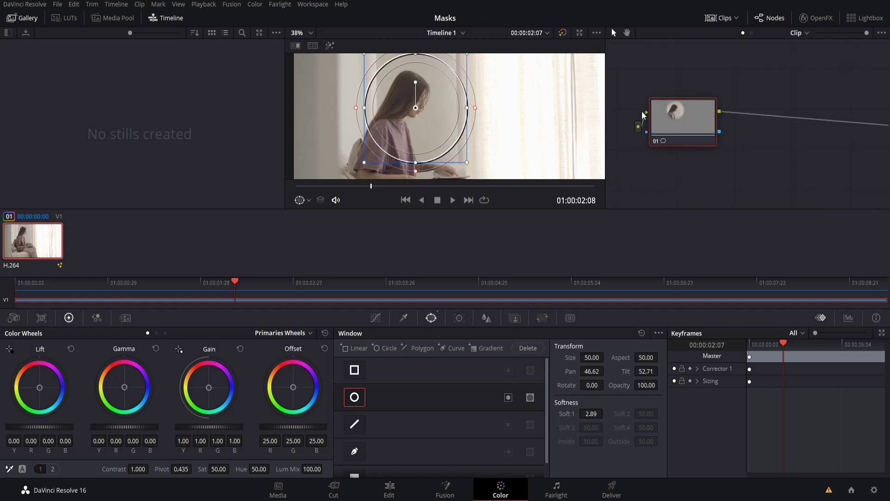
{"action": "left_click_drag", "start_coordinate": [676, 116], "coordinate": [710, 146]}
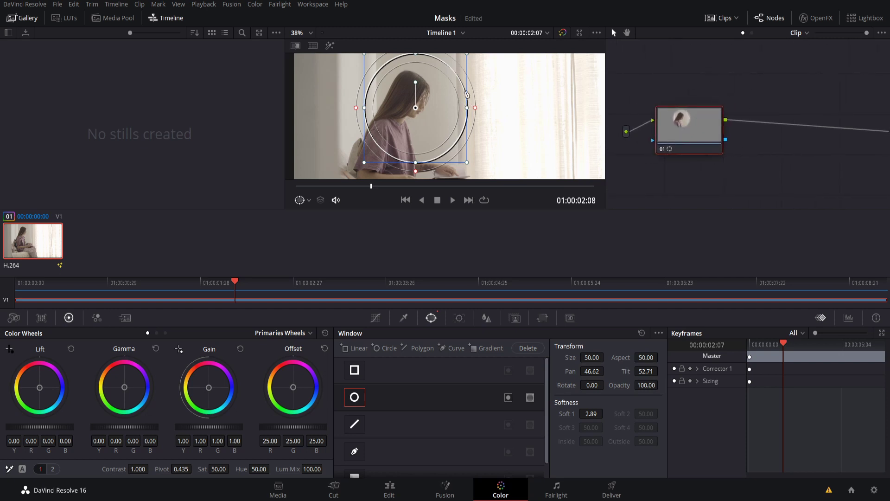
{"action": "mouse_move", "coordinate": [457, 86]}
{"action": "left_mouse_down"}
{"action": "mouse_move", "coordinate": [439, 64]}
{"action": "mouse_move", "coordinate": [450, 80]}
{"action": "left_mouse_up"}
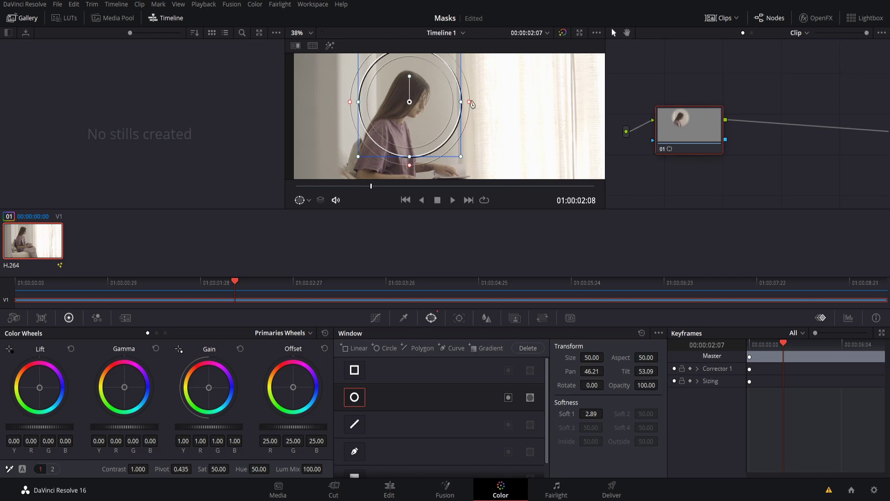
Try tinting the area inside the circle window magenta with the Lift colour wheel, and undo the tint
{"action": "left_click_drag", "start_coordinate": [775, 151], "coordinate": [803, 155]}
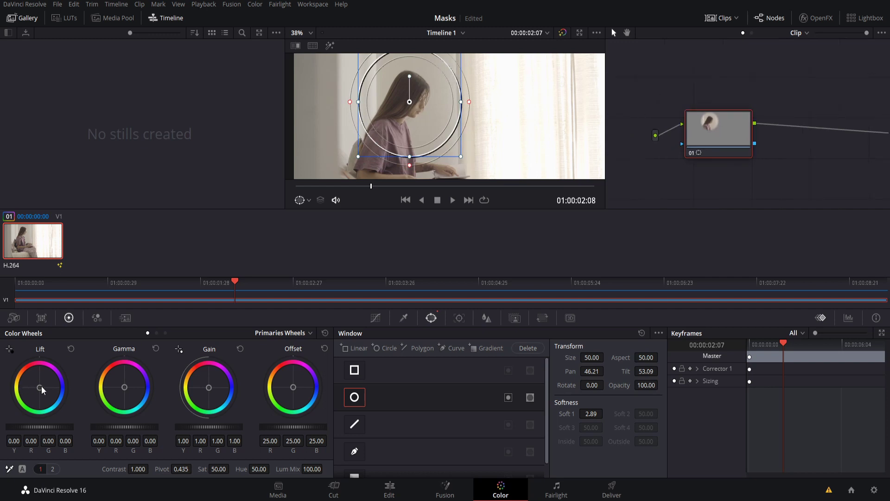
{"action": "left_click_drag", "start_coordinate": [42, 390], "coordinate": [54, 377]}
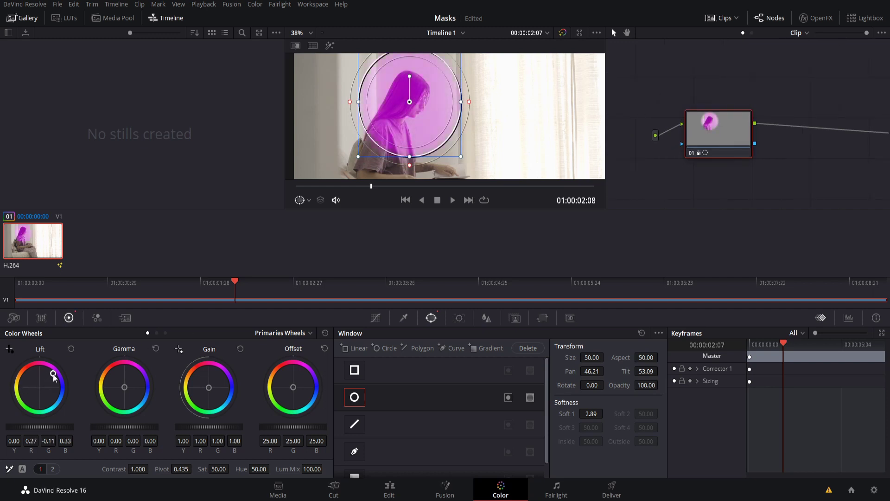
{"action": "key", "text": "ctrl+z"}
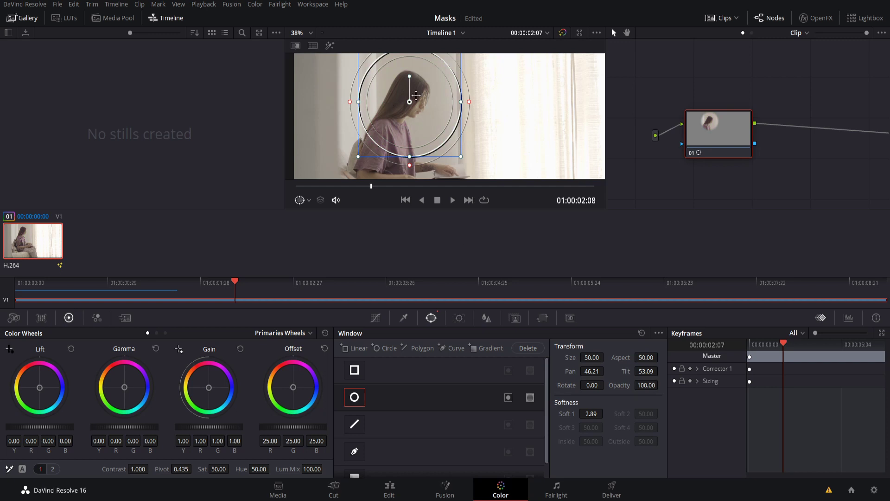
Blur the area inside the circle window by raising the linked blur radius to 1.02
{"action": "left_click", "coordinate": [482, 319]}
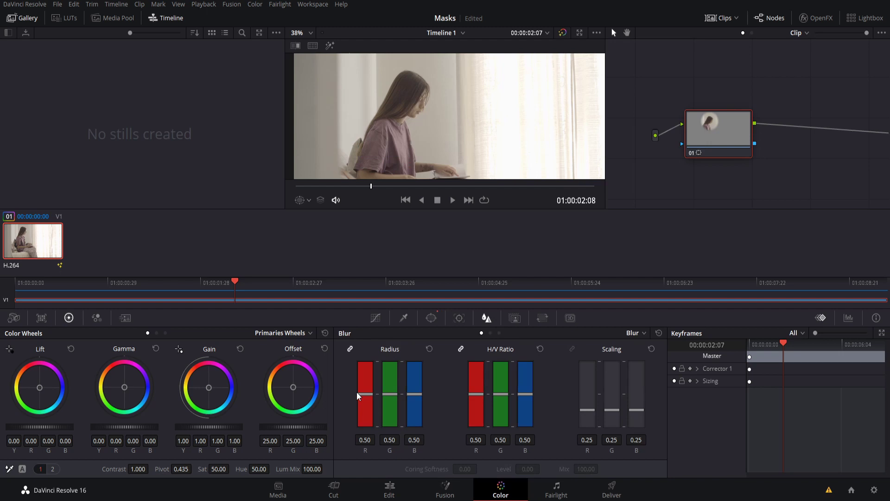
{"action": "left_click_drag", "start_coordinate": [366, 393], "coordinate": [369, 359]}
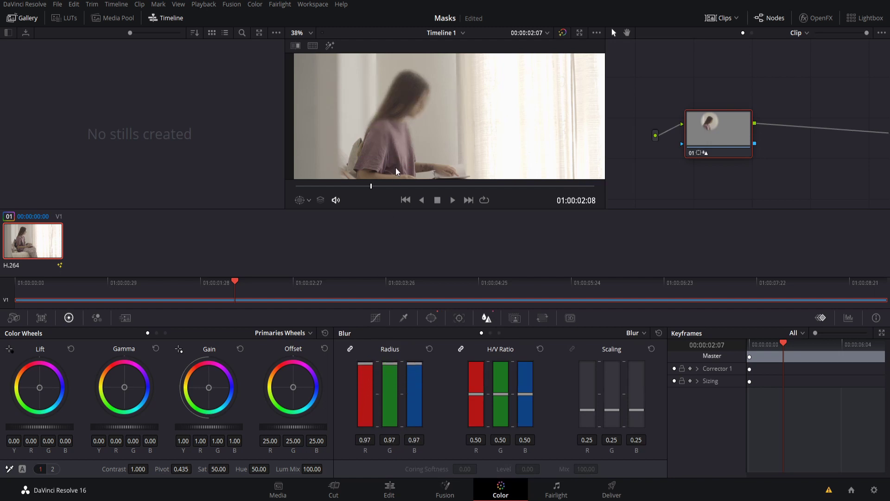
{"action": "scroll", "coordinate": [396, 168], "scroll_direction": "down", "scroll_amount": 3}
{"action": "left_click_drag", "start_coordinate": [369, 391], "coordinate": [370, 354]}
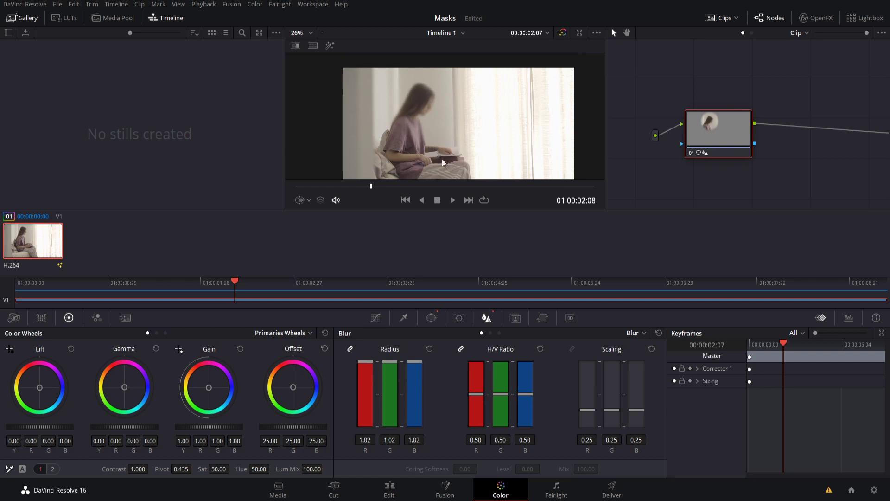
{"action": "scroll", "coordinate": [439, 107], "scroll_direction": "up", "scroll_amount": 2}
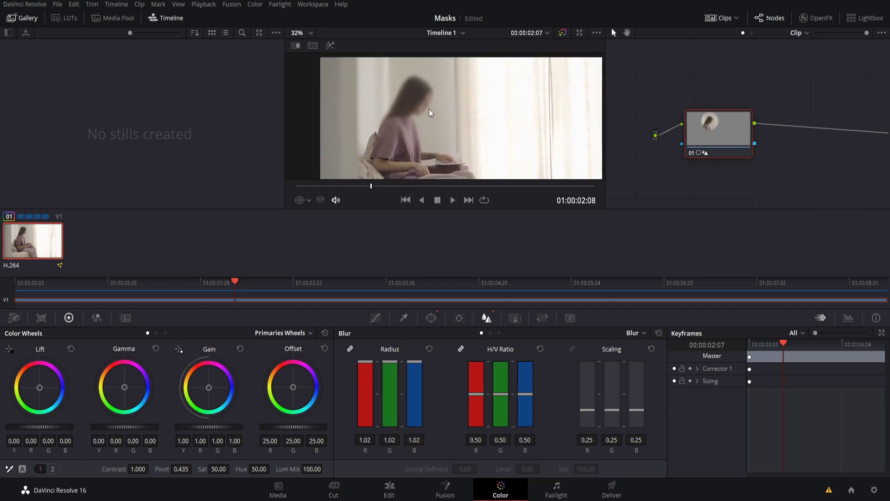
{"action": "scroll", "coordinate": [431, 113], "scroll_direction": "down", "scroll_amount": 2}
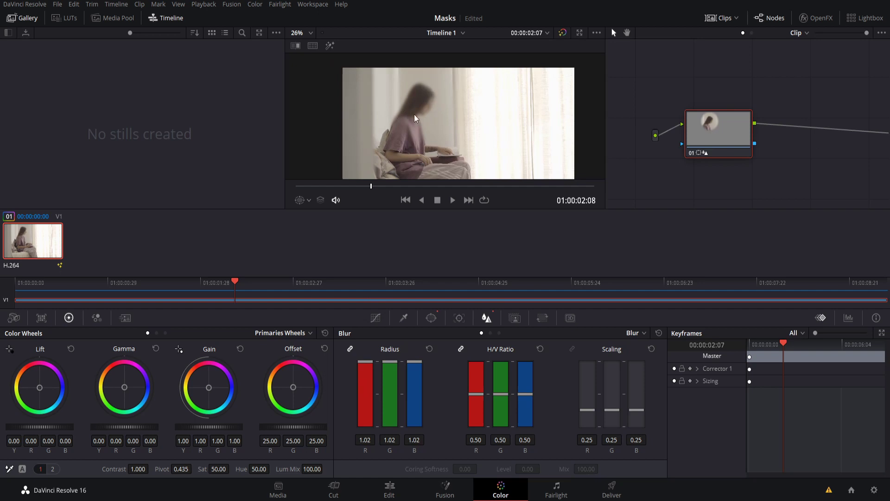
{"action": "scroll", "coordinate": [470, 135], "scroll_direction": "down", "scroll_amount": 1}
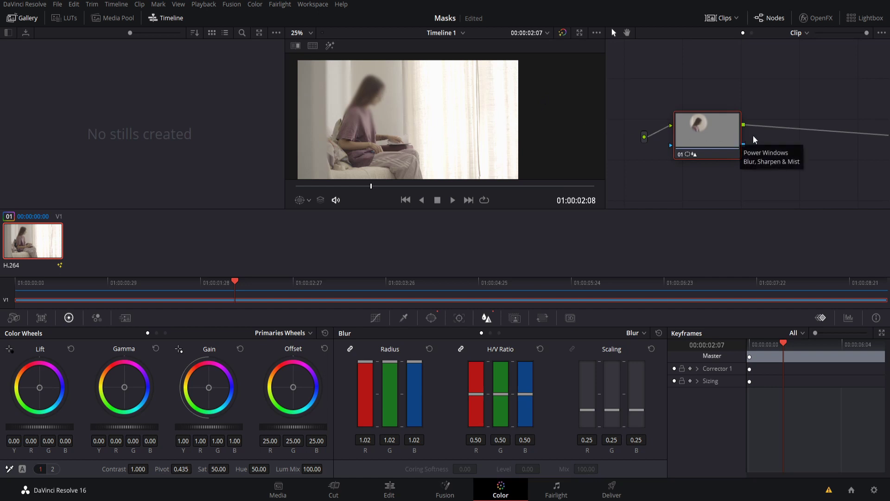
Add a Corrector node to the node graph and move it clear of node 01
{"action": "left_click_drag", "start_coordinate": [840, 153], "coordinate": [806, 163]}
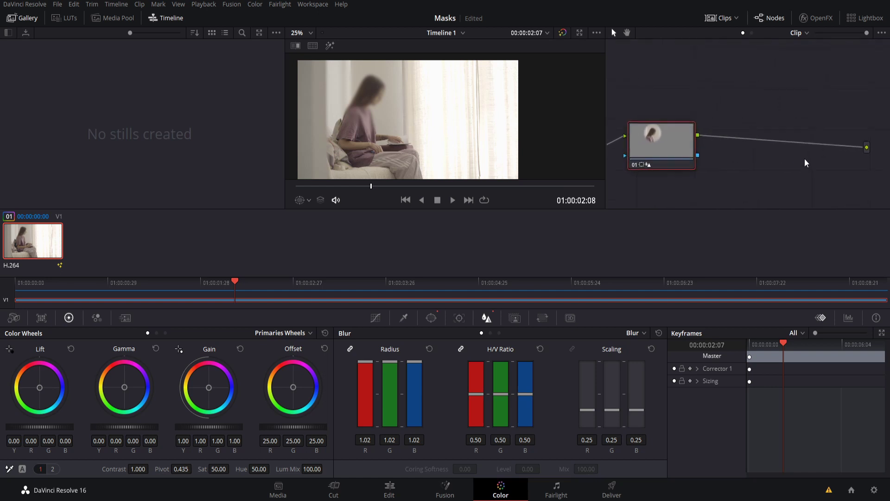
{"action": "right_click", "coordinate": [726, 121]}
{"action": "mouse_move", "coordinate": [742, 133]}
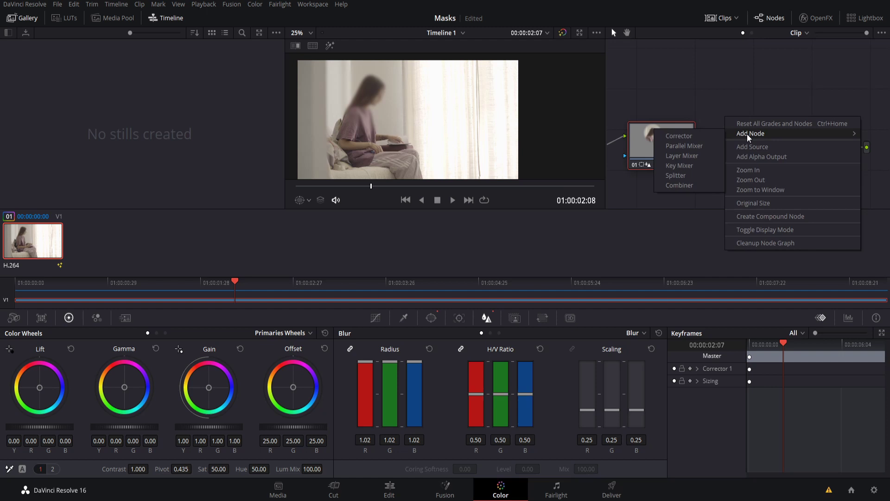
{"action": "left_click", "coordinate": [710, 138]}
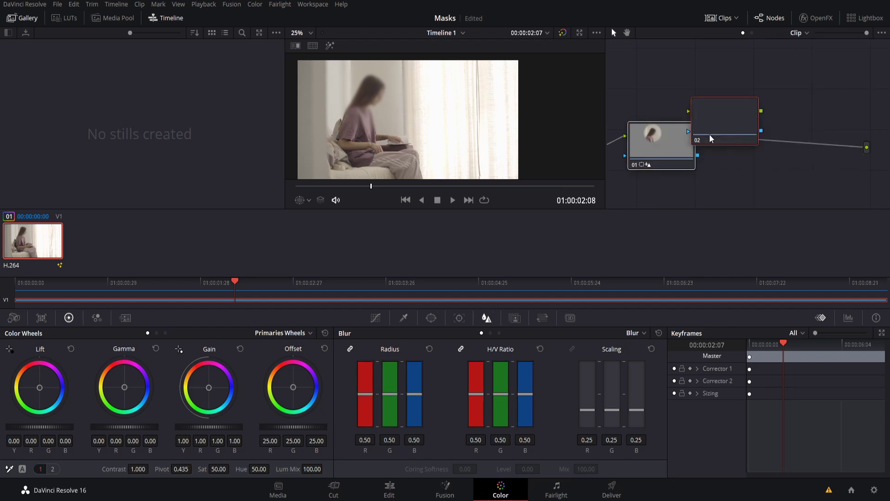
{"action": "left_click_drag", "start_coordinate": [723, 125], "coordinate": [763, 109]}
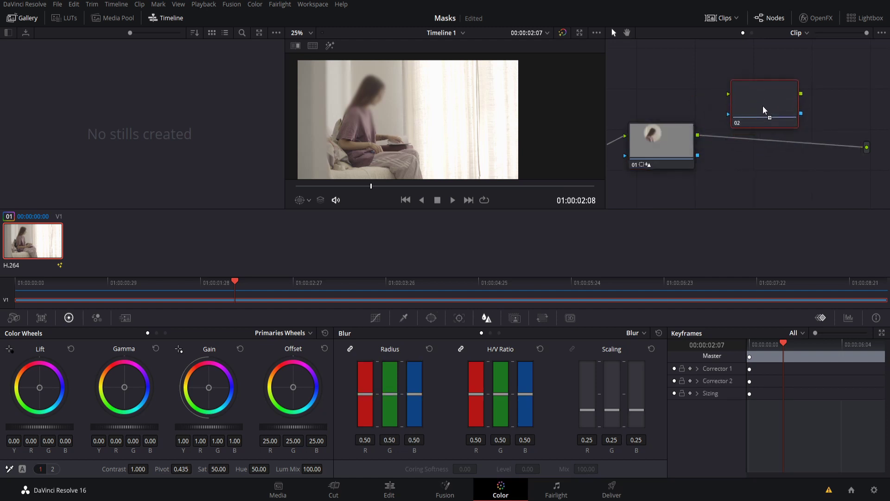
Connect node 01's image output and key output to the matching inputs of node 02
{"action": "left_click_drag", "start_coordinate": [698, 136], "coordinate": [768, 142]}
{"action": "left_click", "coordinate": [852, 147]}
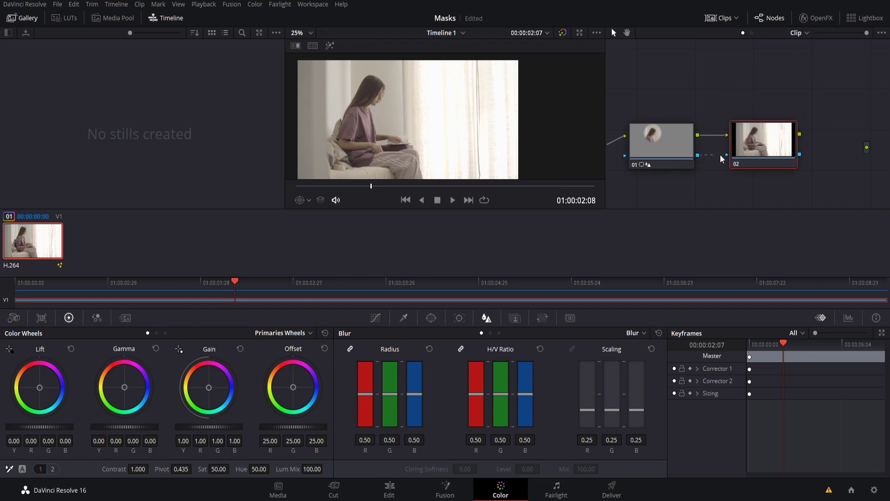
{"action": "left_click_drag", "start_coordinate": [722, 158], "coordinate": [759, 155]}
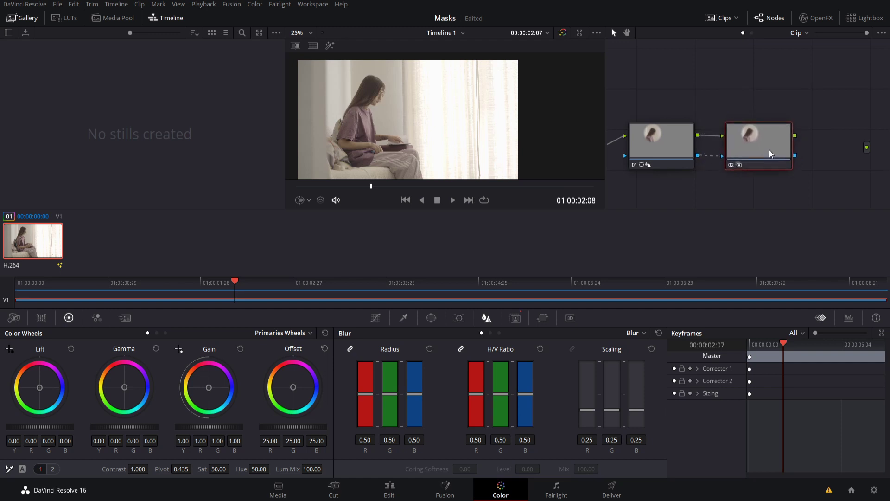
Invert node 02's key input so its mask covers everything outside the circle
{"action": "left_click", "coordinate": [514, 318]}
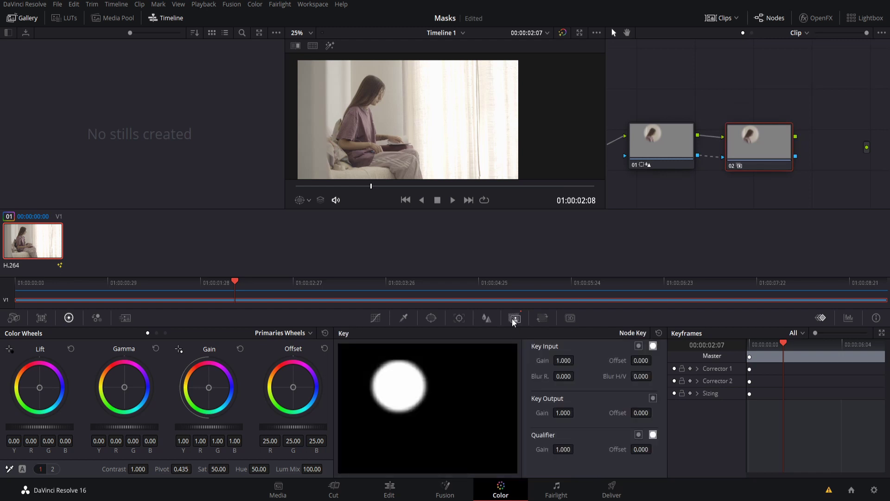
{"action": "left_click", "coordinate": [639, 347]}
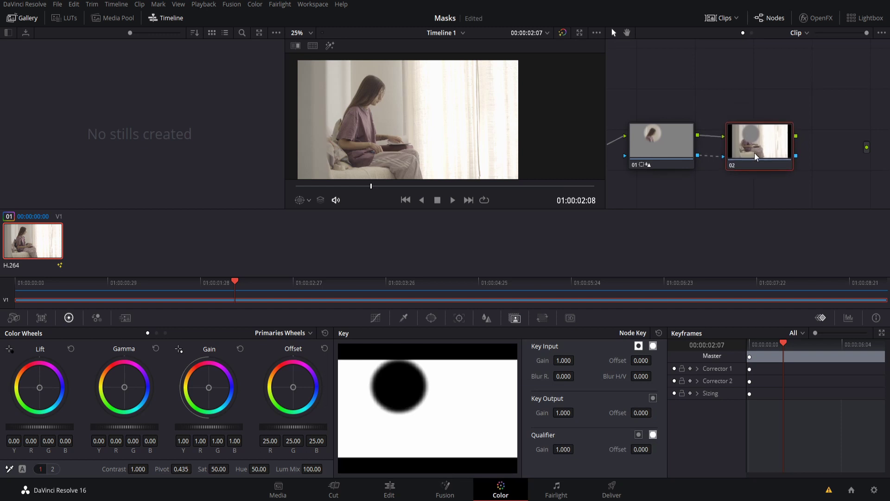
{"action": "left_click_drag", "start_coordinate": [754, 152], "coordinate": [754, 152]}
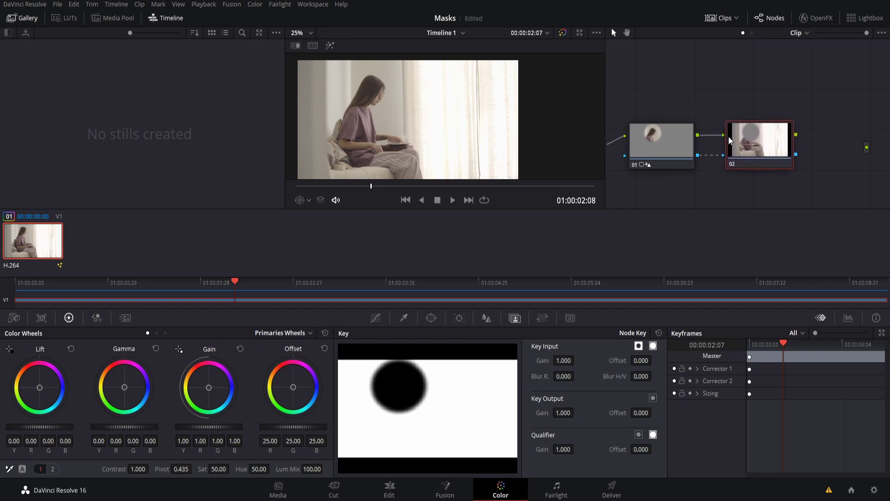
Connect node 02's image output to the final output of the node graph
{"action": "left_click_drag", "start_coordinate": [714, 99], "coordinate": [811, 195]}
{"action": "left_click_drag", "start_coordinate": [752, 143], "coordinate": [784, 139]}
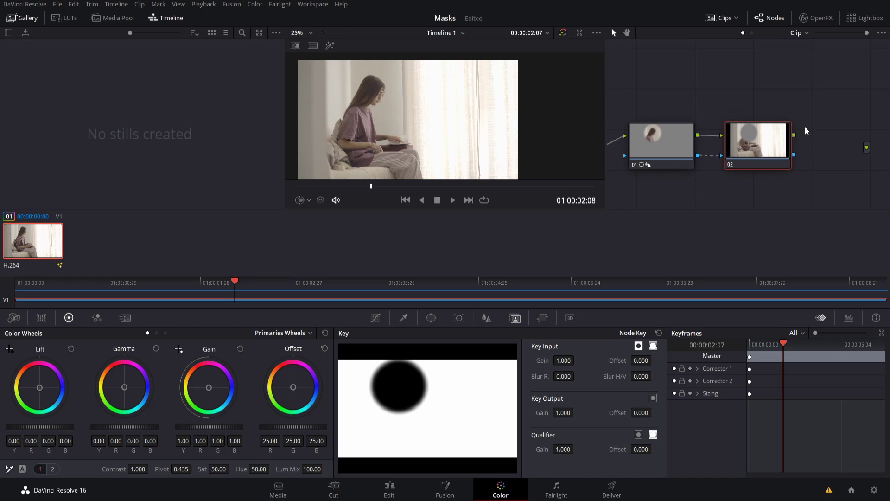
{"action": "left_click_drag", "start_coordinate": [702, 110], "coordinate": [778, 106]}
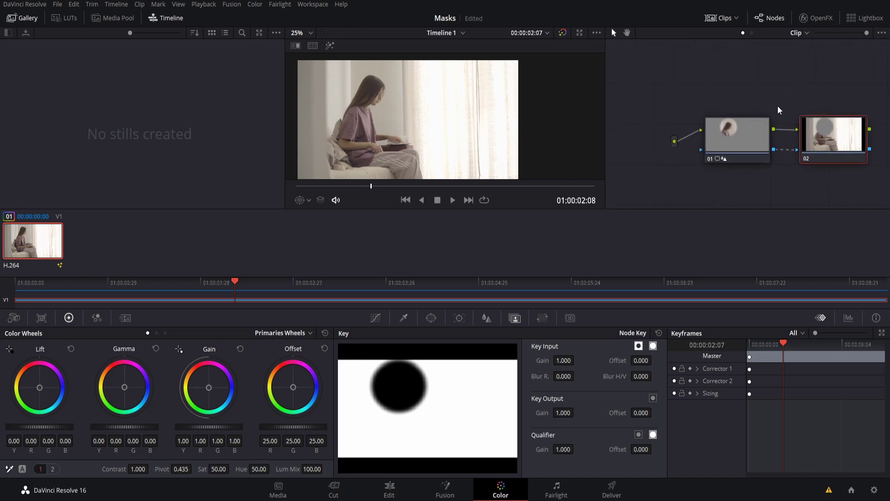
{"action": "left_click_drag", "start_coordinate": [870, 124], "coordinate": [857, 147]}
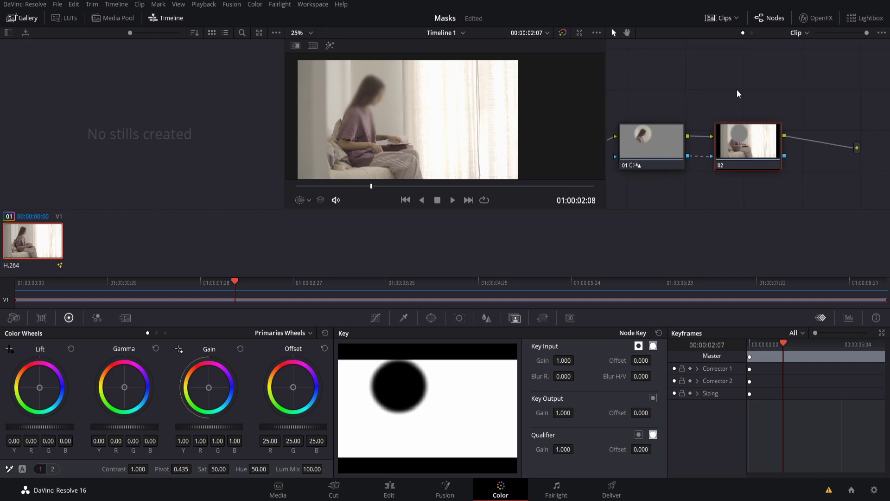
Space node 02 apart from node 01 and tint the area outside the circle magenta with the Gamma wheel
{"action": "left_click_drag", "start_coordinate": [737, 90], "coordinate": [790, 107]}
{"action": "left_click_drag", "start_coordinate": [801, 153], "coordinate": [811, 148]}
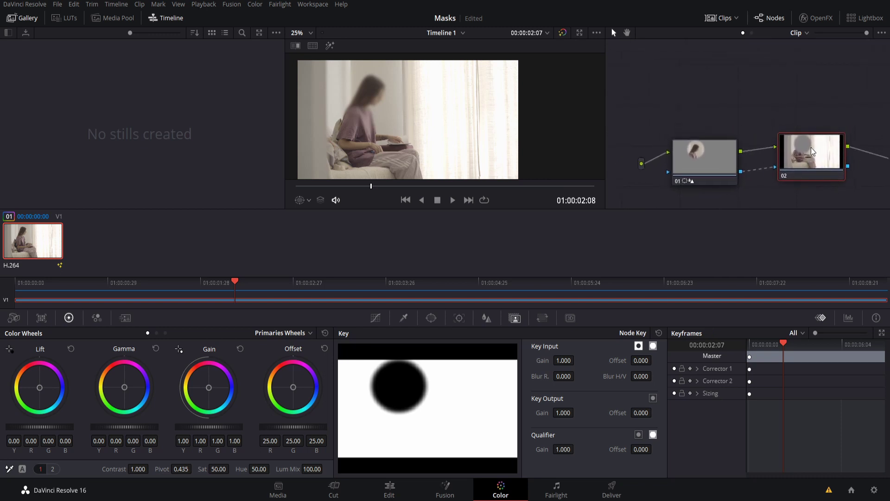
{"action": "left_click_drag", "start_coordinate": [128, 389], "coordinate": [145, 371]}
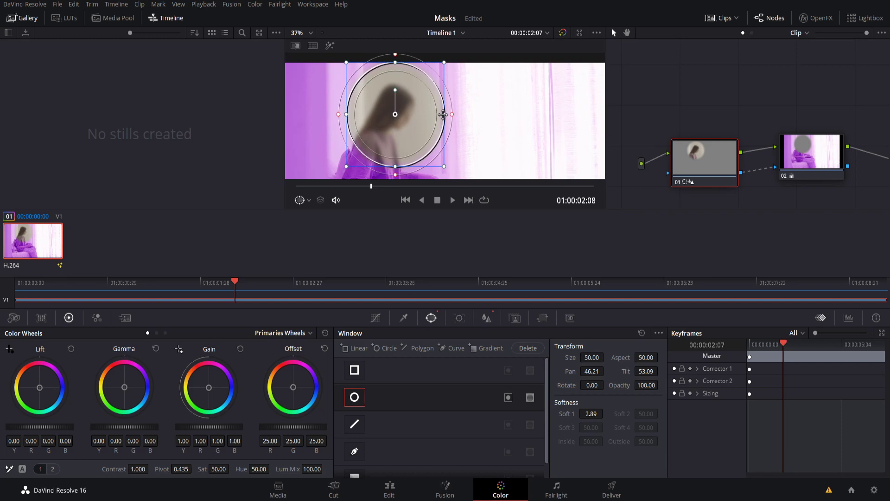
Shrink node 01's circle window around the woman's head to Size 25.39 and Aspect 46.43, at Pan 46.14, Tilt 53.36
{"action": "left_click_drag", "start_coordinate": [444, 114], "coordinate": [421, 114]}
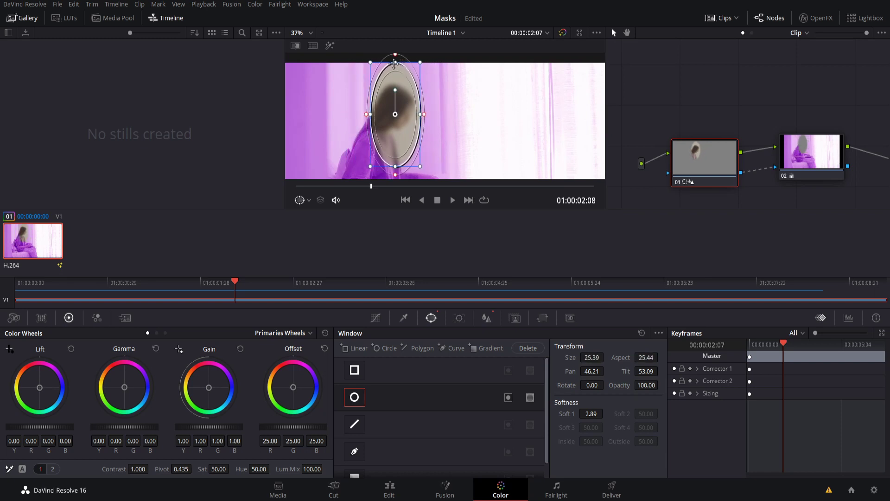
{"action": "left_click_drag", "start_coordinate": [395, 62], "coordinate": [405, 107]}
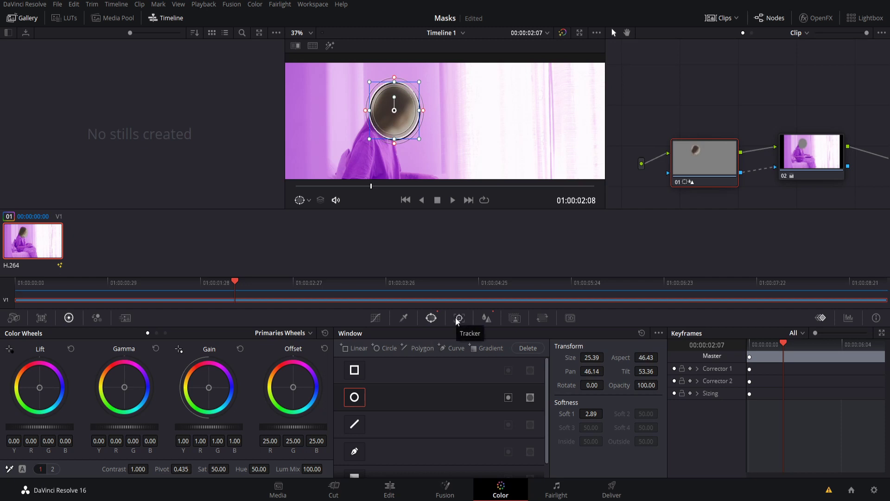
Center node 01's circle window on the woman's head at the clip's first frame and track it forward through the clip
{"action": "left_click", "coordinate": [456, 317]}
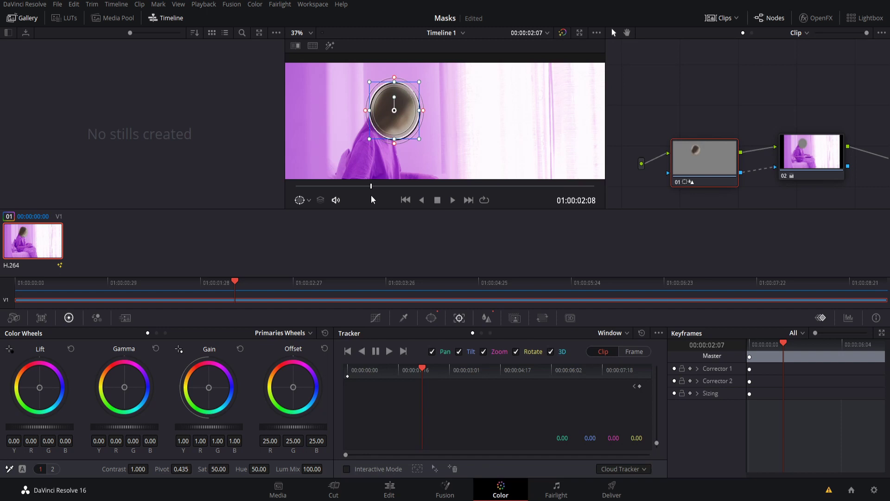
{"action": "left_click_drag", "start_coordinate": [371, 188], "coordinate": [295, 178]}
{"action": "mouse_move", "coordinate": [388, 120]}
{"action": "left_mouse_down"}
{"action": "mouse_move", "coordinate": [386, 110]}
{"action": "mouse_move", "coordinate": [404, 113]}
{"action": "mouse_move", "coordinate": [388, 121]}
{"action": "left_mouse_up"}
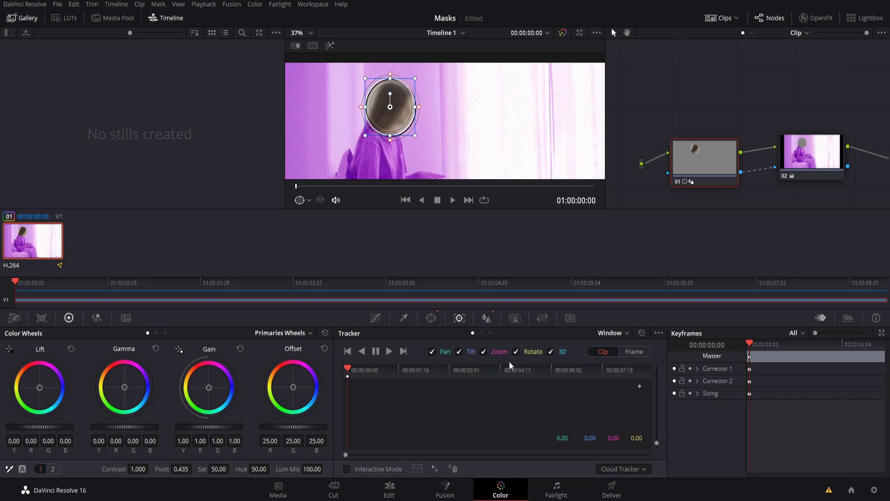
{"action": "left_click_drag", "start_coordinate": [406, 105], "coordinate": [406, 104]}
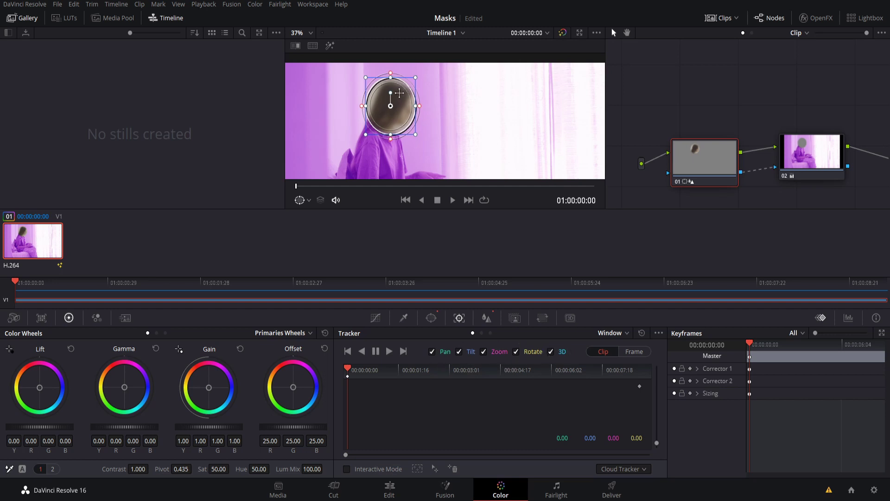
{"action": "left_click", "coordinate": [388, 352]}
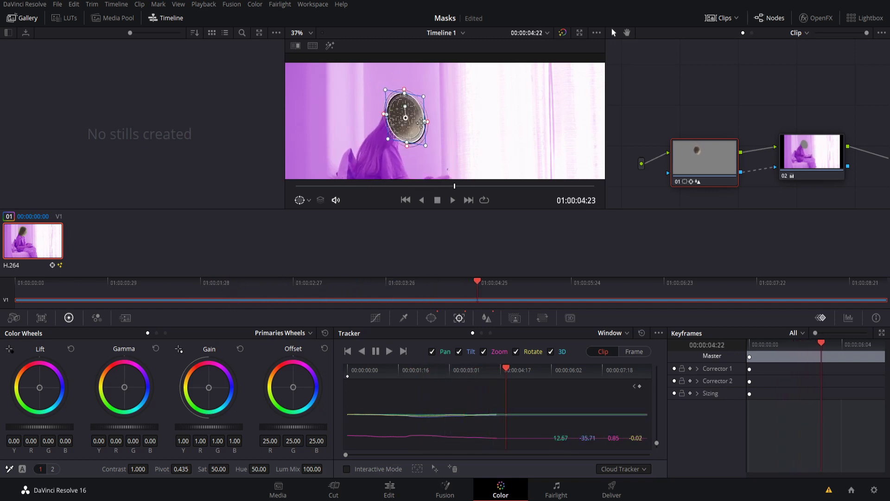
Play the clip from its first frame to check how the tracked circle window follows the woman's head
{"action": "scroll", "coordinate": [459, 134], "scroll_direction": "down", "scroll_amount": 3}
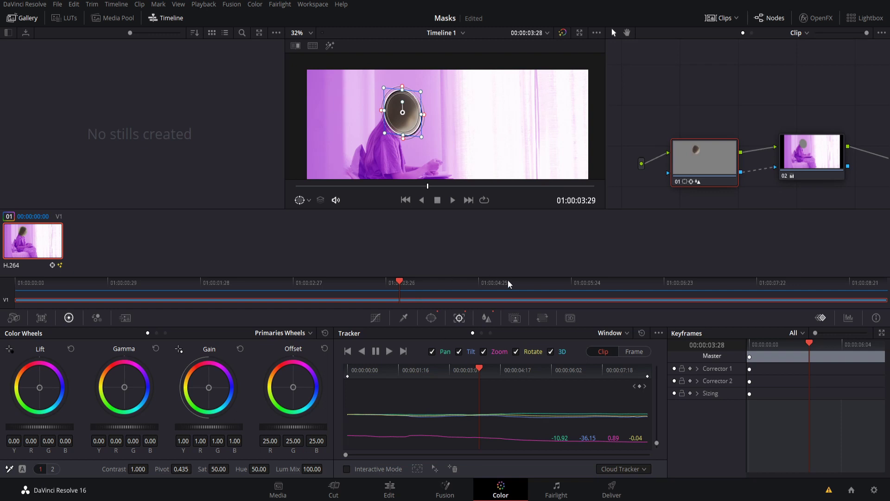
{"action": "left_click_drag", "start_coordinate": [461, 365], "coordinate": [337, 371]}
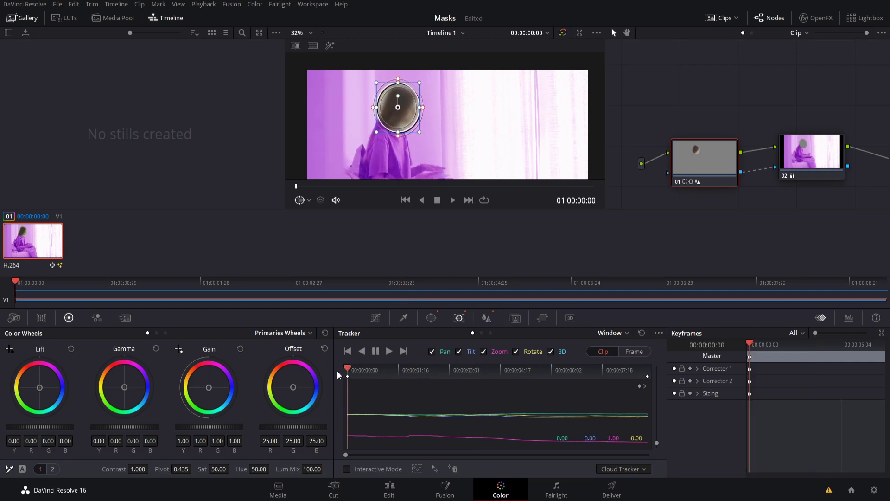
{"action": "left_click", "coordinate": [453, 199]}
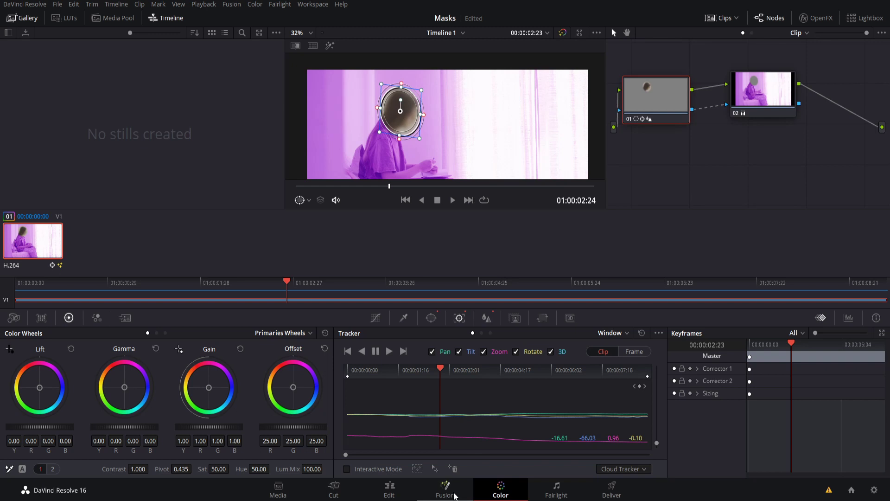
Look up the Tracking tools offered on the Fusion page without adding any, and return to the Color page
{"action": "left_click", "coordinate": [469, 495]}
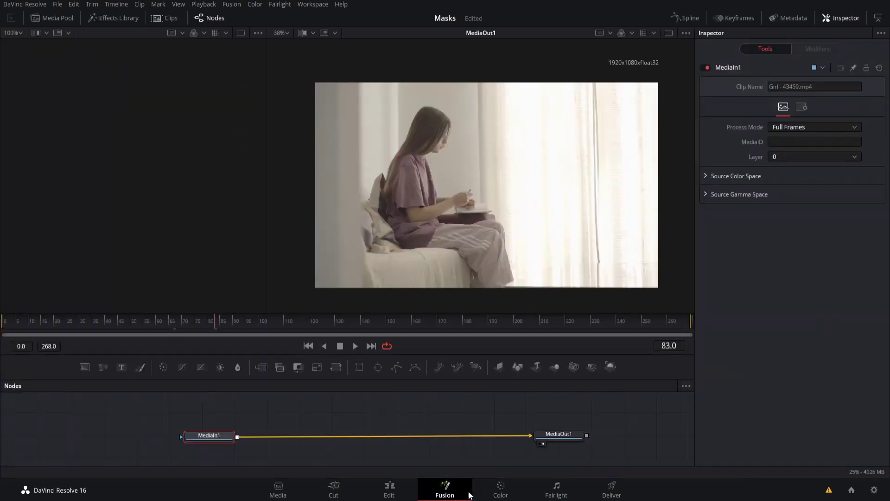
{"action": "right_click", "coordinate": [351, 412]}
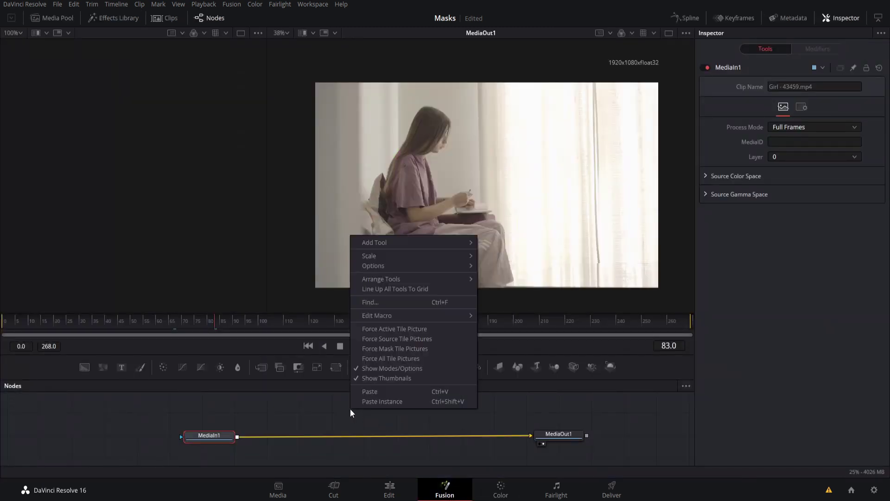
{"action": "mouse_move", "coordinate": [394, 241]}
{"action": "mouse_move", "coordinate": [503, 486]}
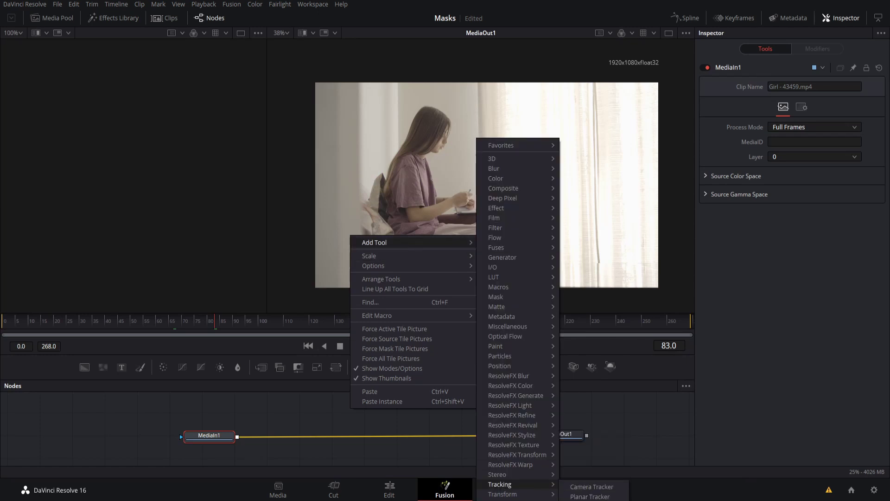
{"action": "left_click", "coordinate": [604, 400]}
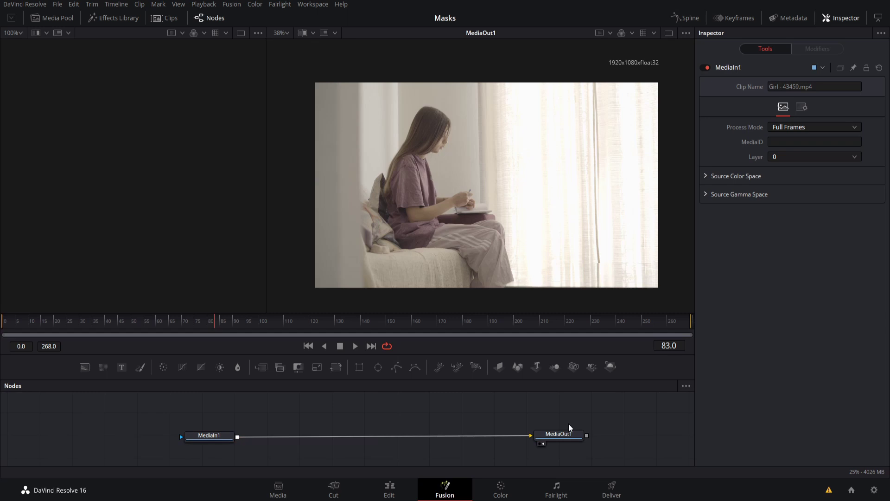
{"action": "left_click", "coordinate": [502, 491]}
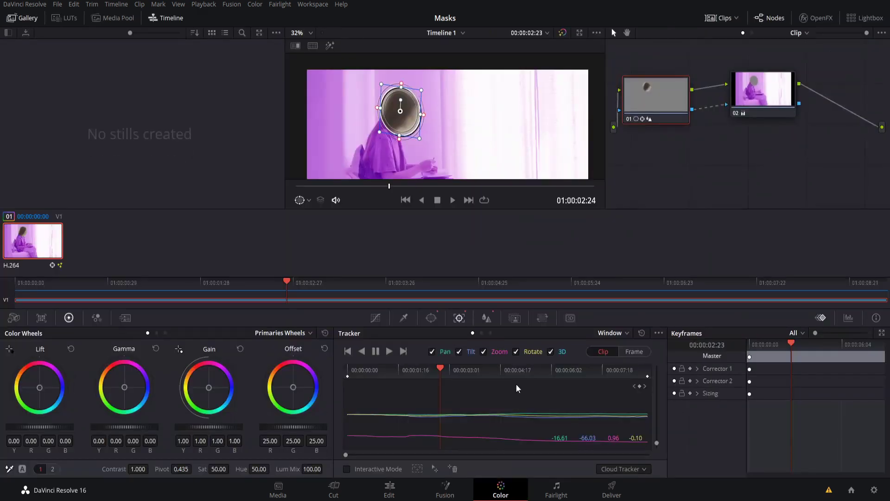